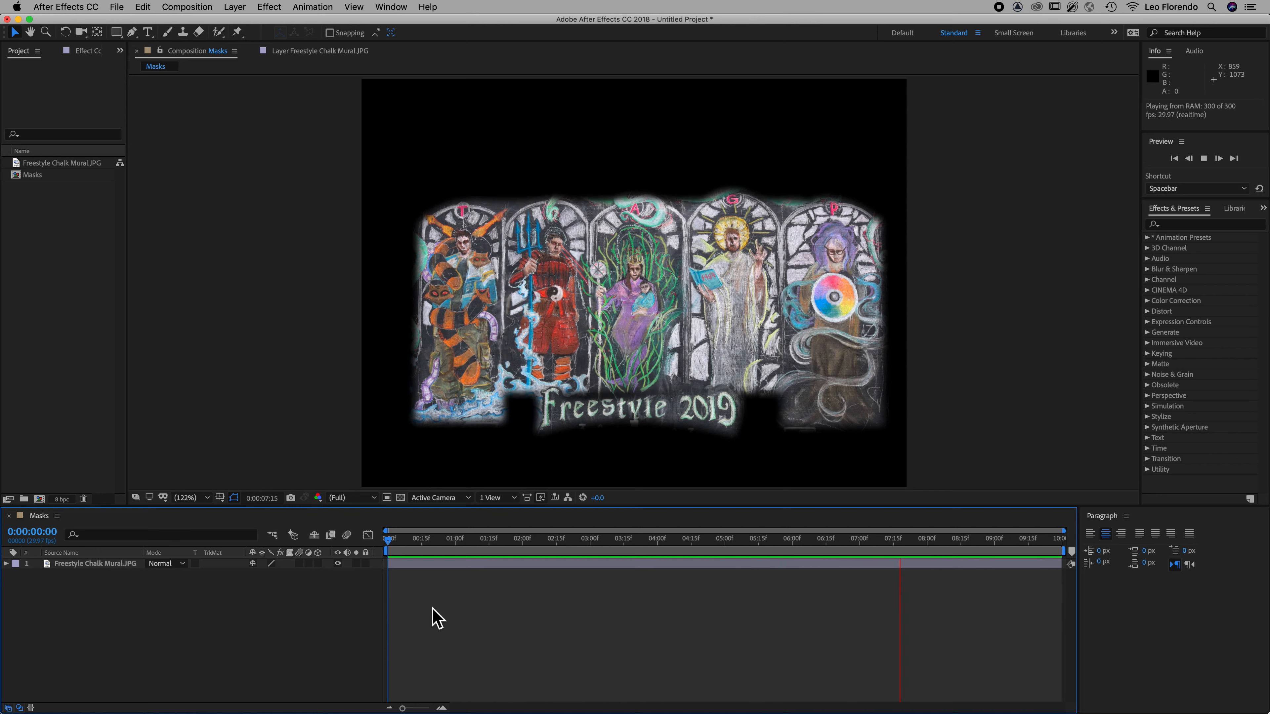
key("space")
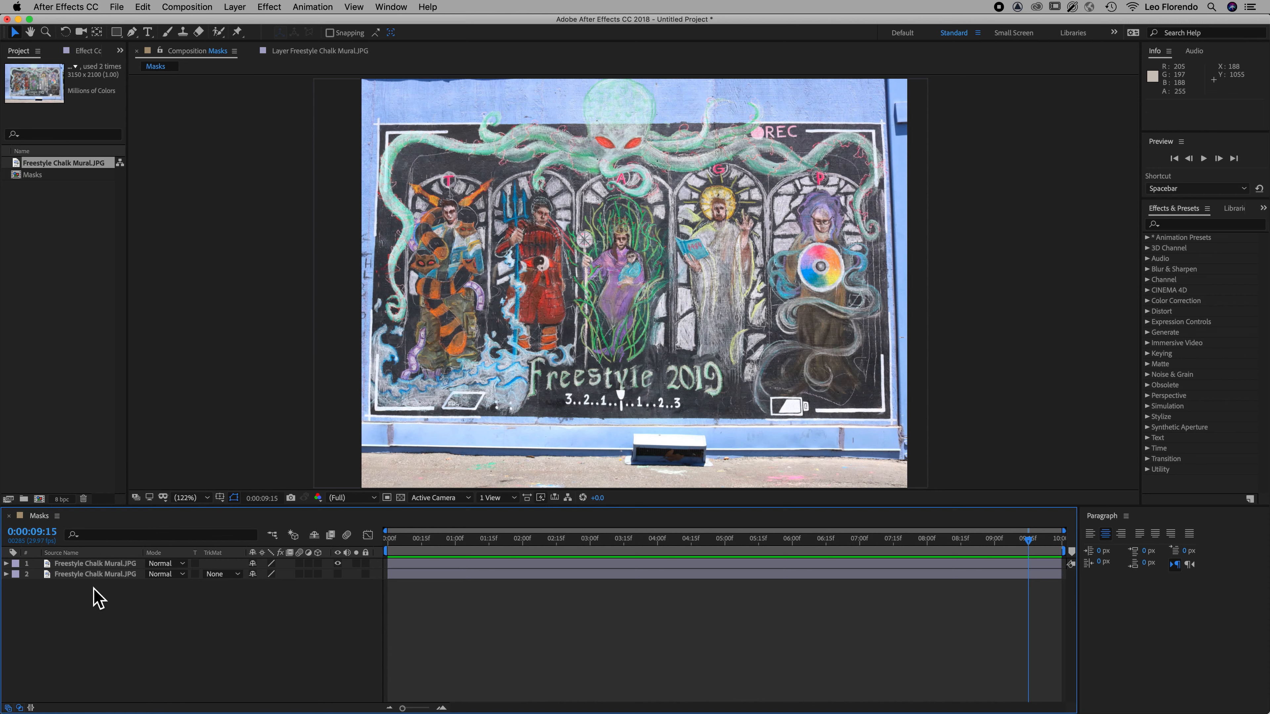
left_click(83, 566)
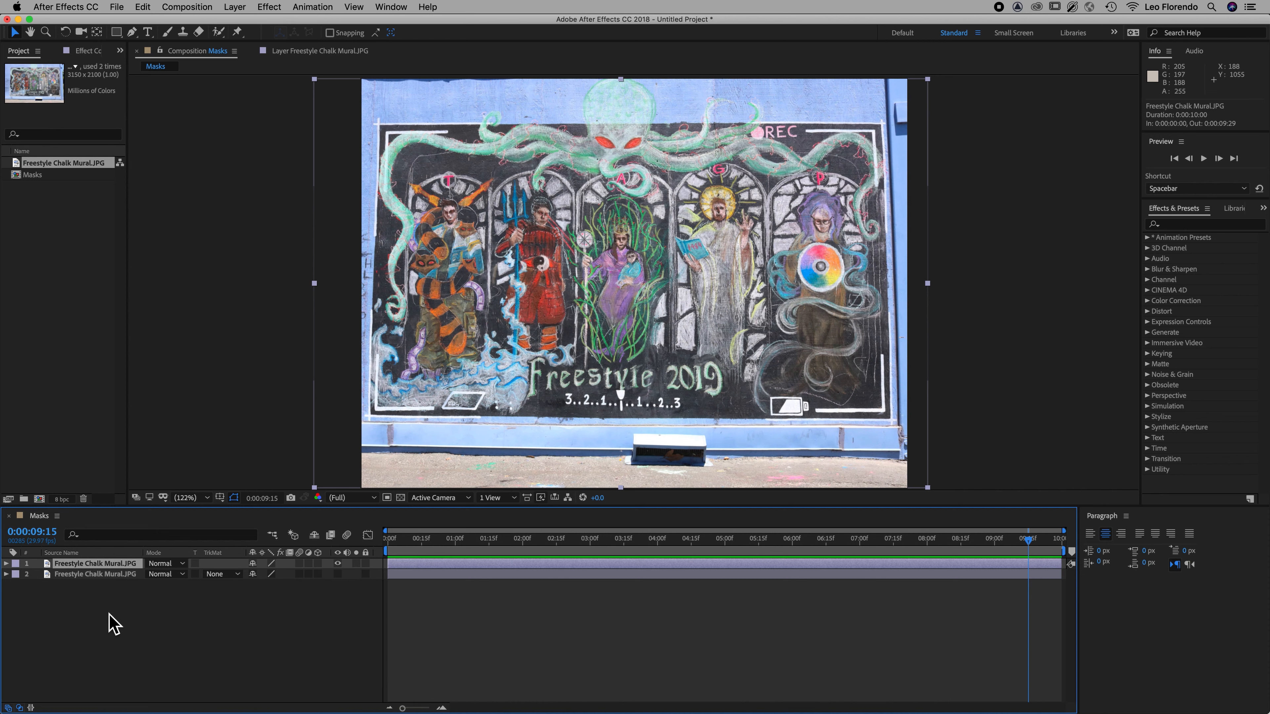
left_click(114, 625)
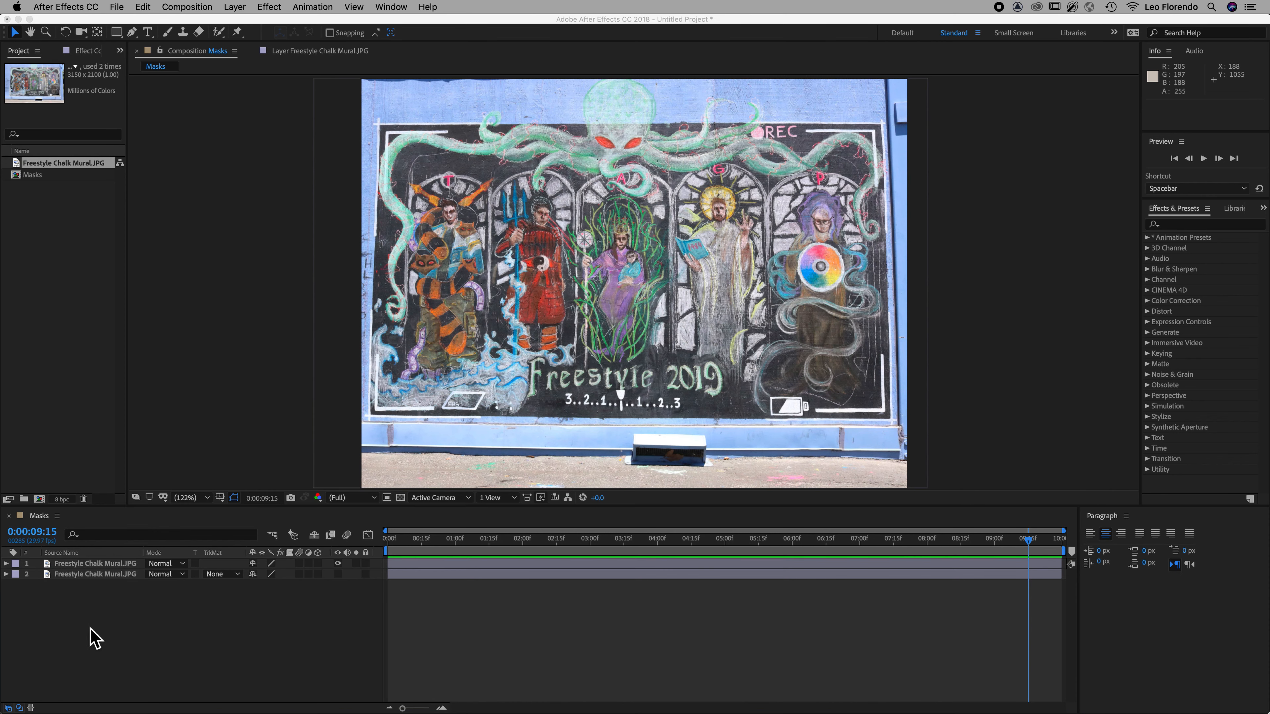
Draw a green rectangle shape over the middle of the mural with no layer selected, and undo it
left_click(120, 34)
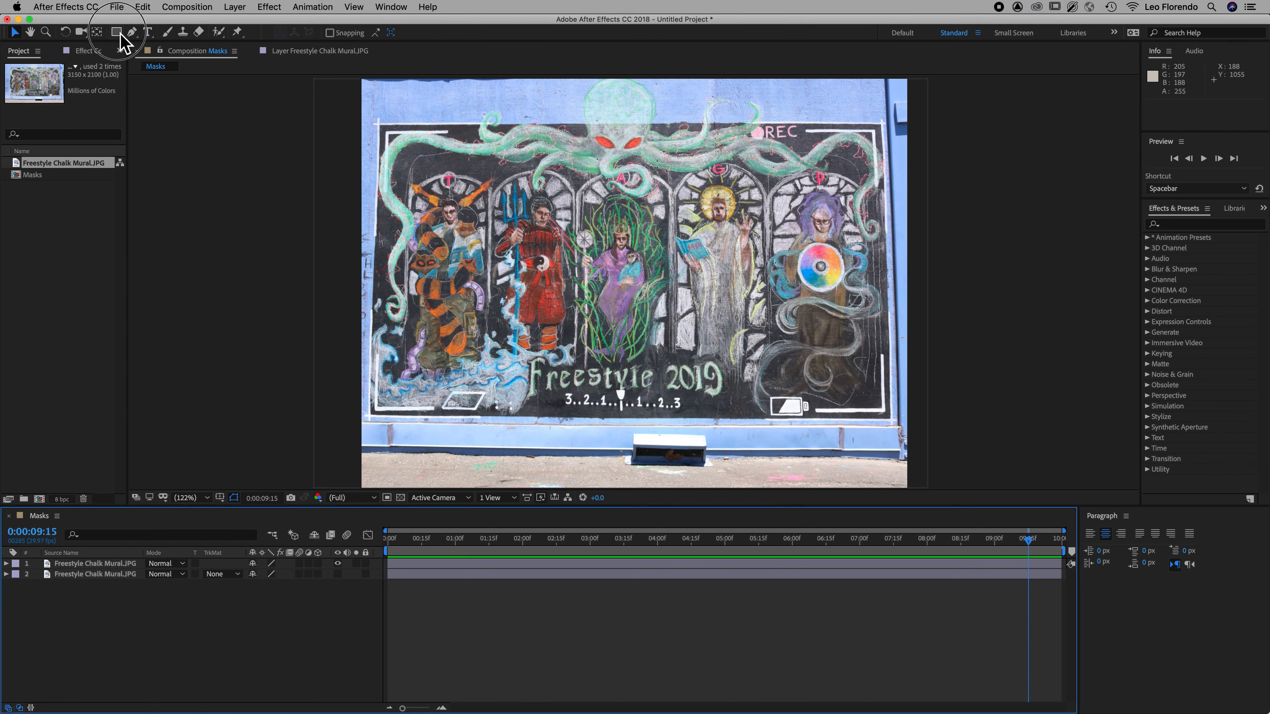
left_click(118, 33)
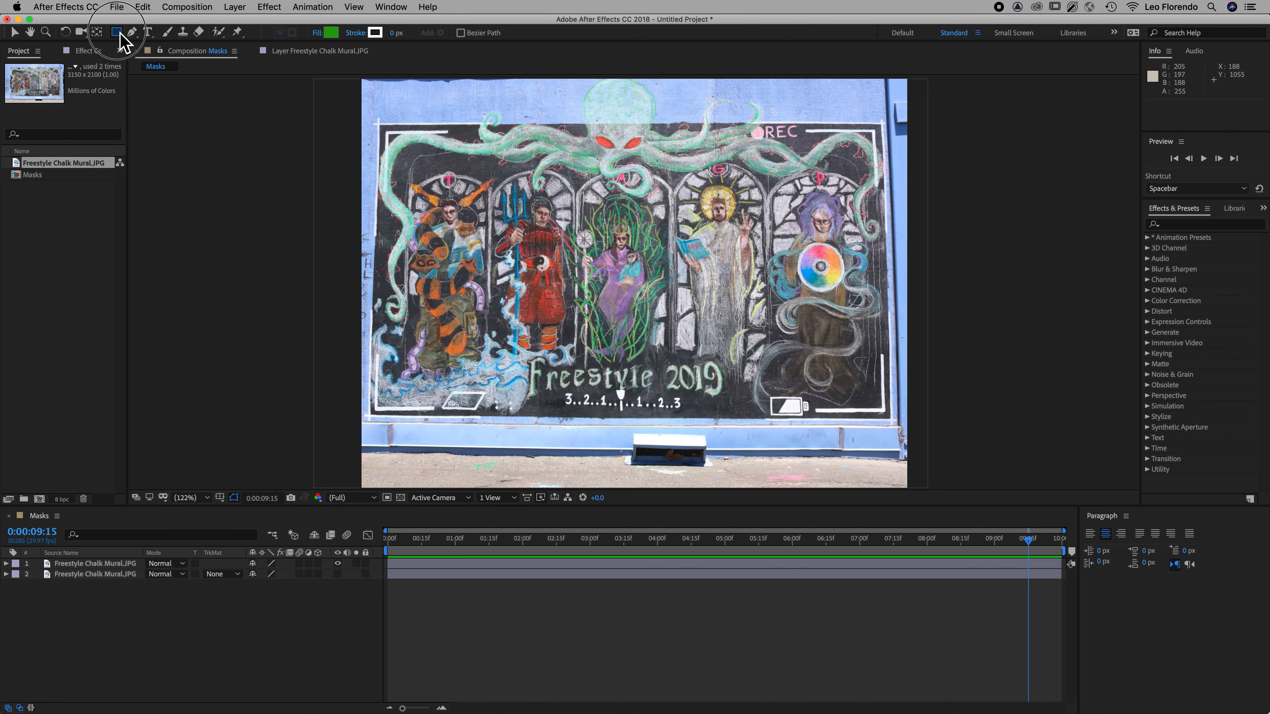
left_click(170, 33)
left_click(780, 356)
left_click_drag(781, 358, 442, 225)
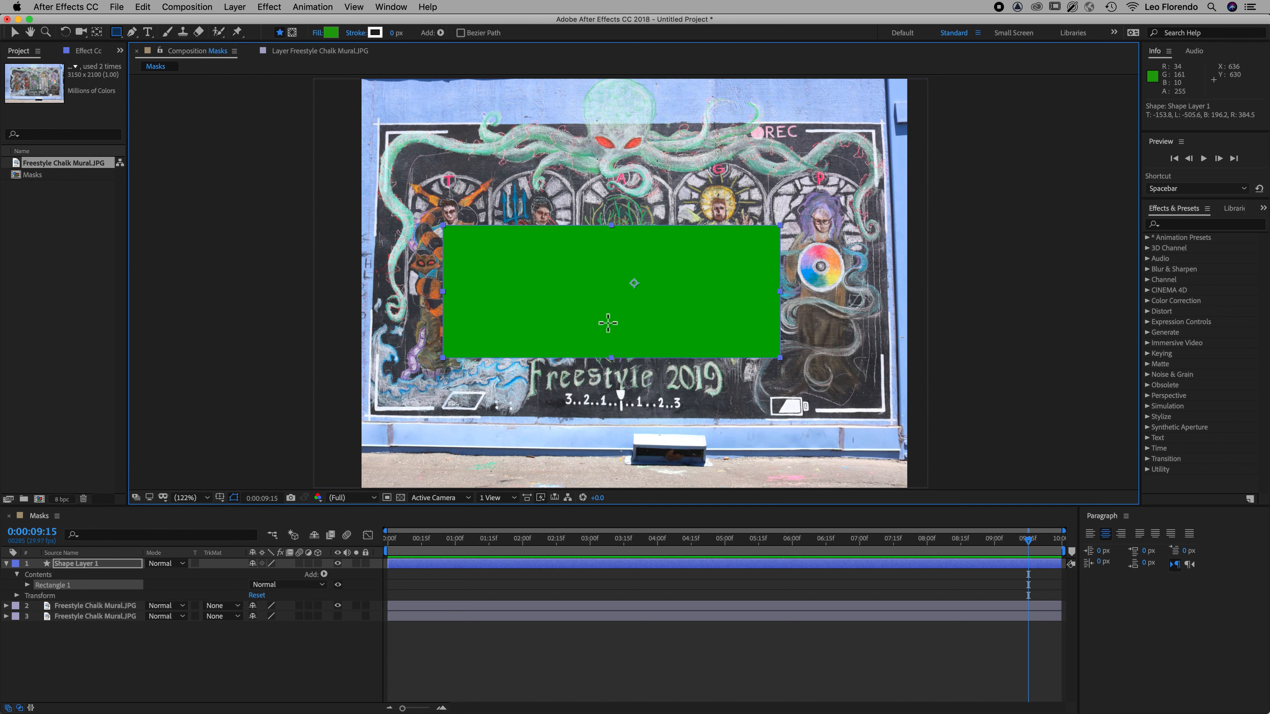
key("super+z")
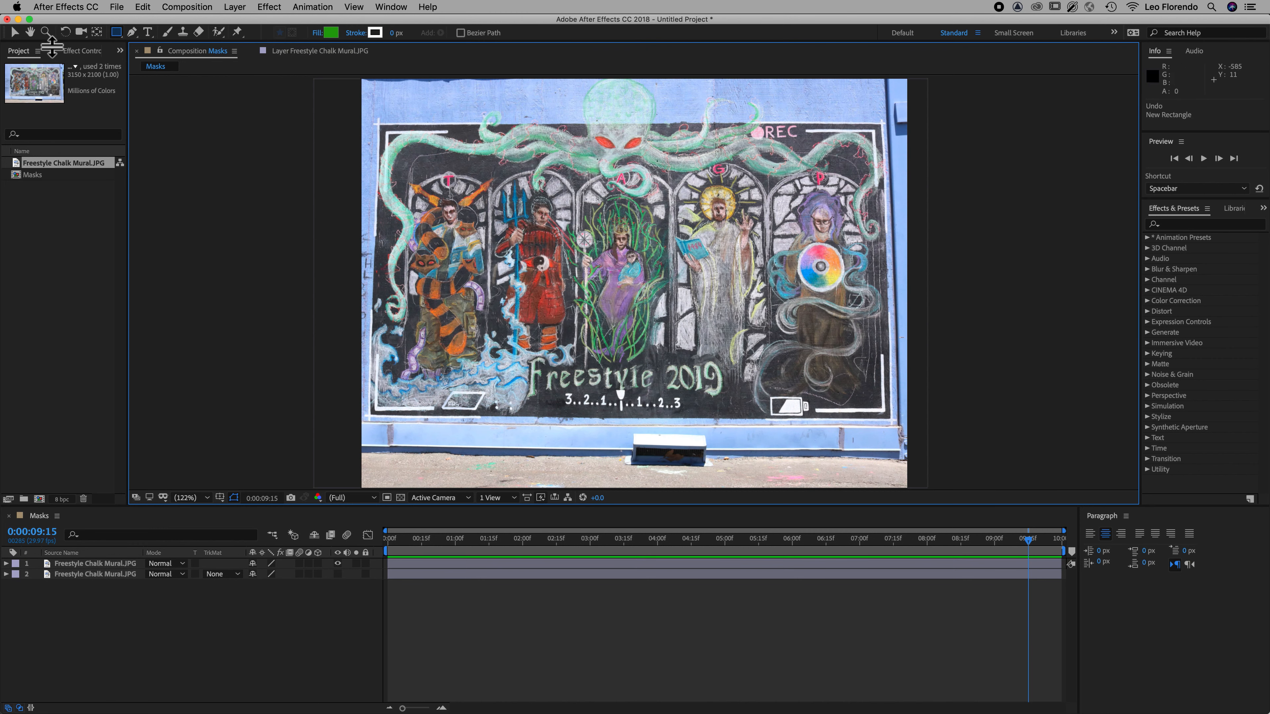
Add a tall rectangular mask to the top mural layer, framing the orange-striped figure from just above its arch to below its feet
left_click(85, 565)
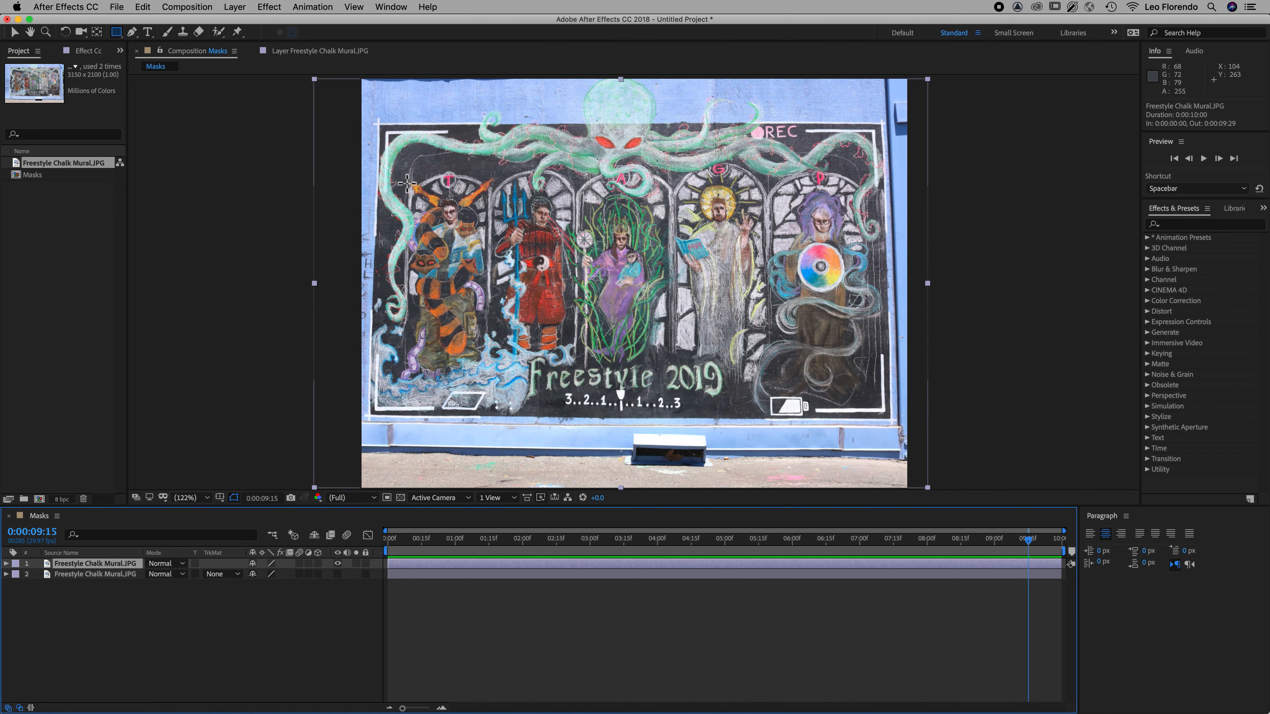
left_click_drag(404, 166, 411, 176)
left_click_drag(477, 321, 496, 419)
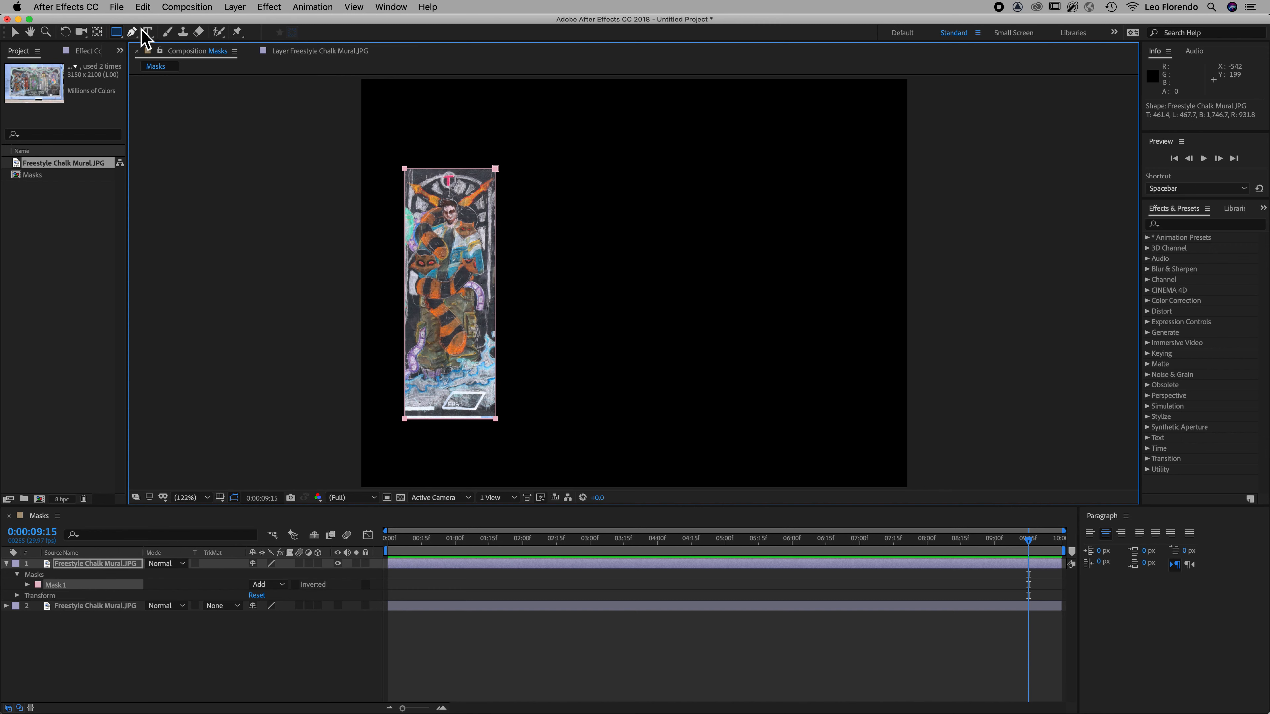
Curve the rectangular mask's top edge into an arch by converting its upper-left corner to a smooth point and pulling its handle up and right
left_click(132, 33)
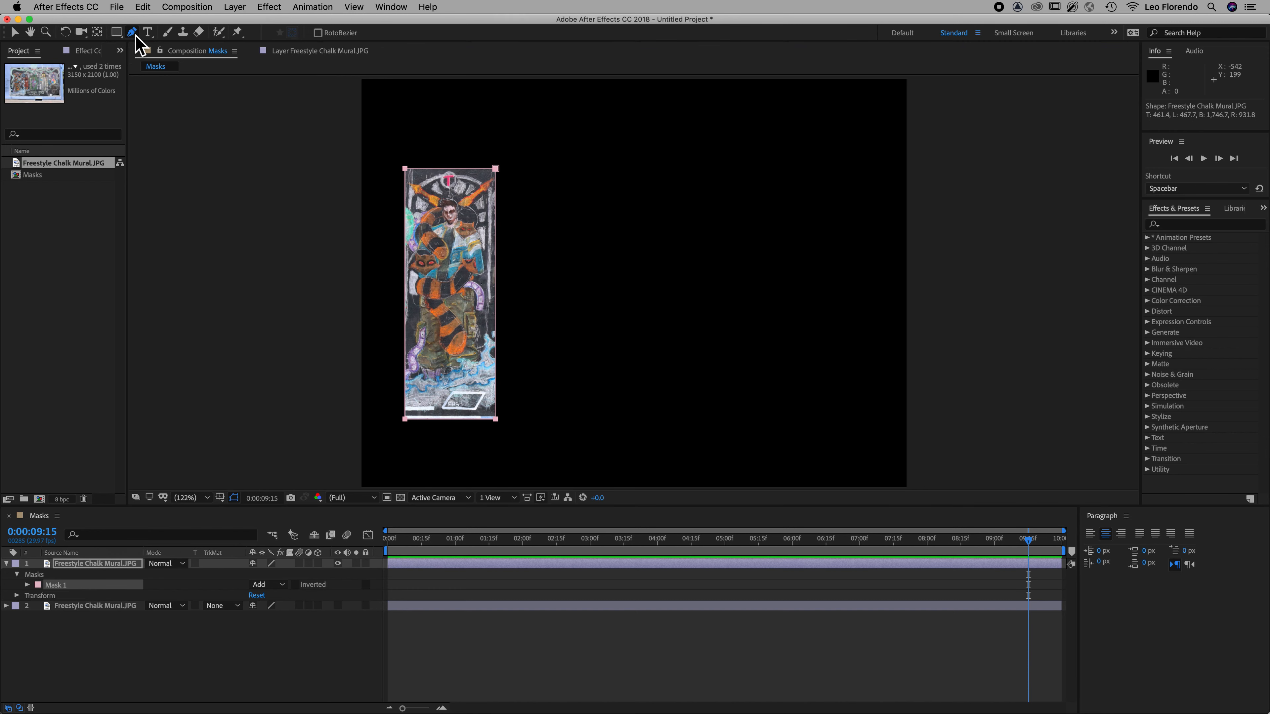
left_click(405, 169, "super")
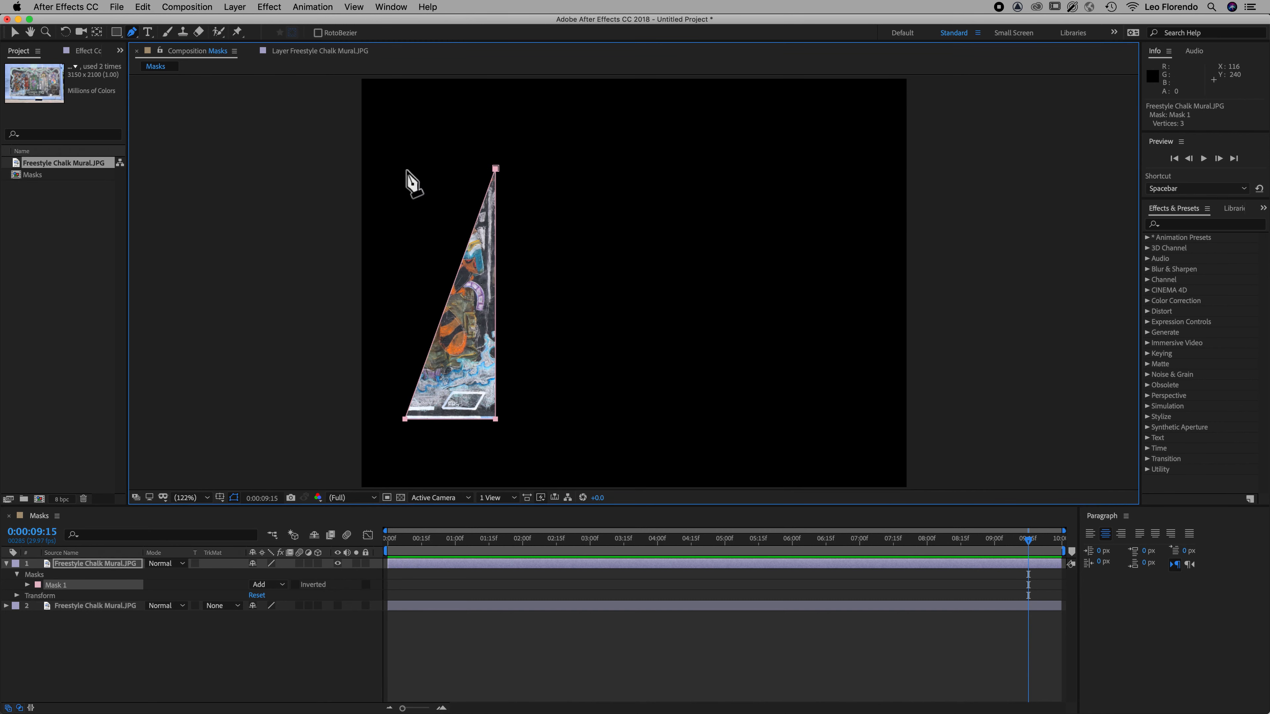
key("super+z")
left_click_drag(405, 169, 404, 197)
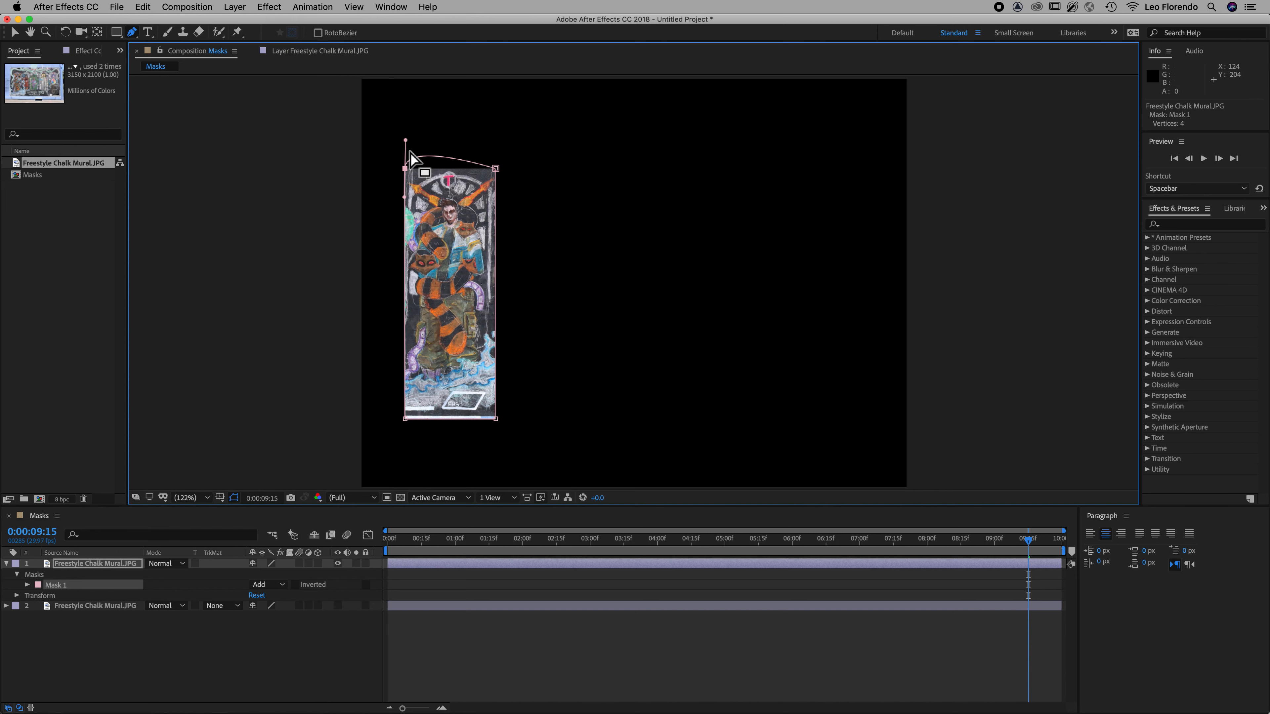
left_click_drag(405, 141, 460, 118)
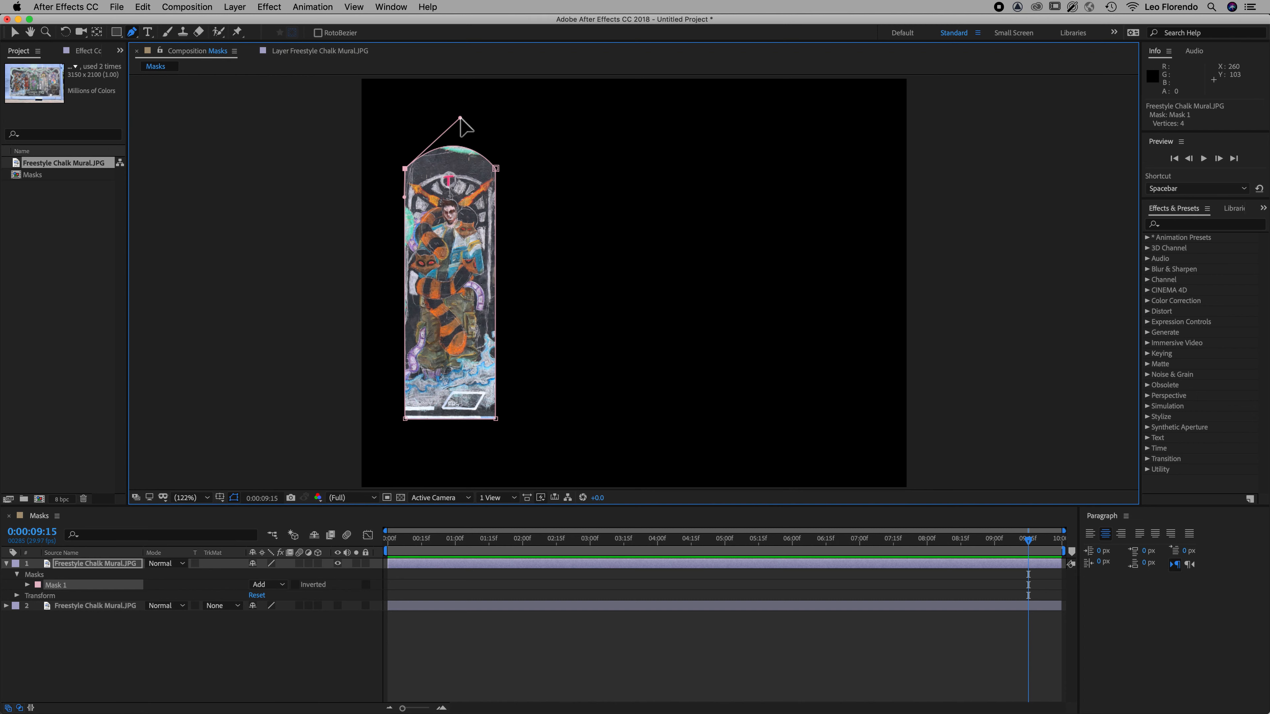
Draw a five-pointed star mask over the green and purple middle figure, and delete that mask
left_click(118, 34)
left_click(117, 33)
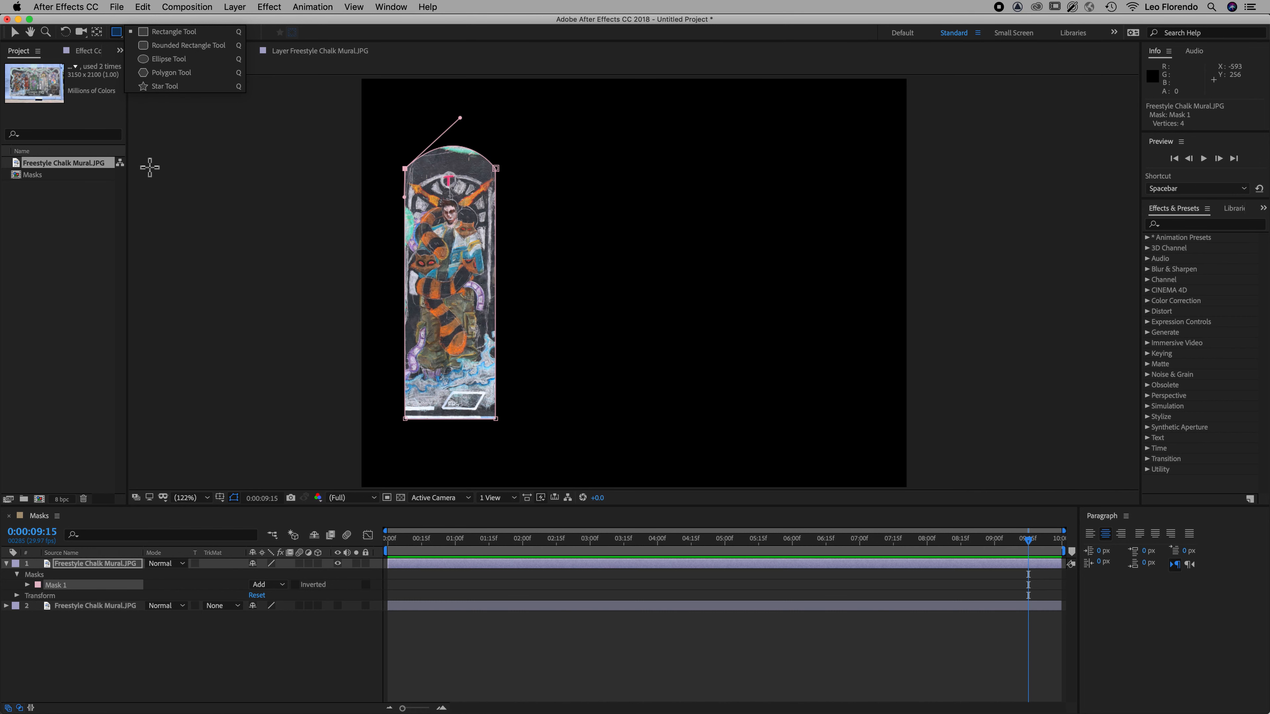
left_click(165, 86)
left_click_drag(648, 253, 696, 322)
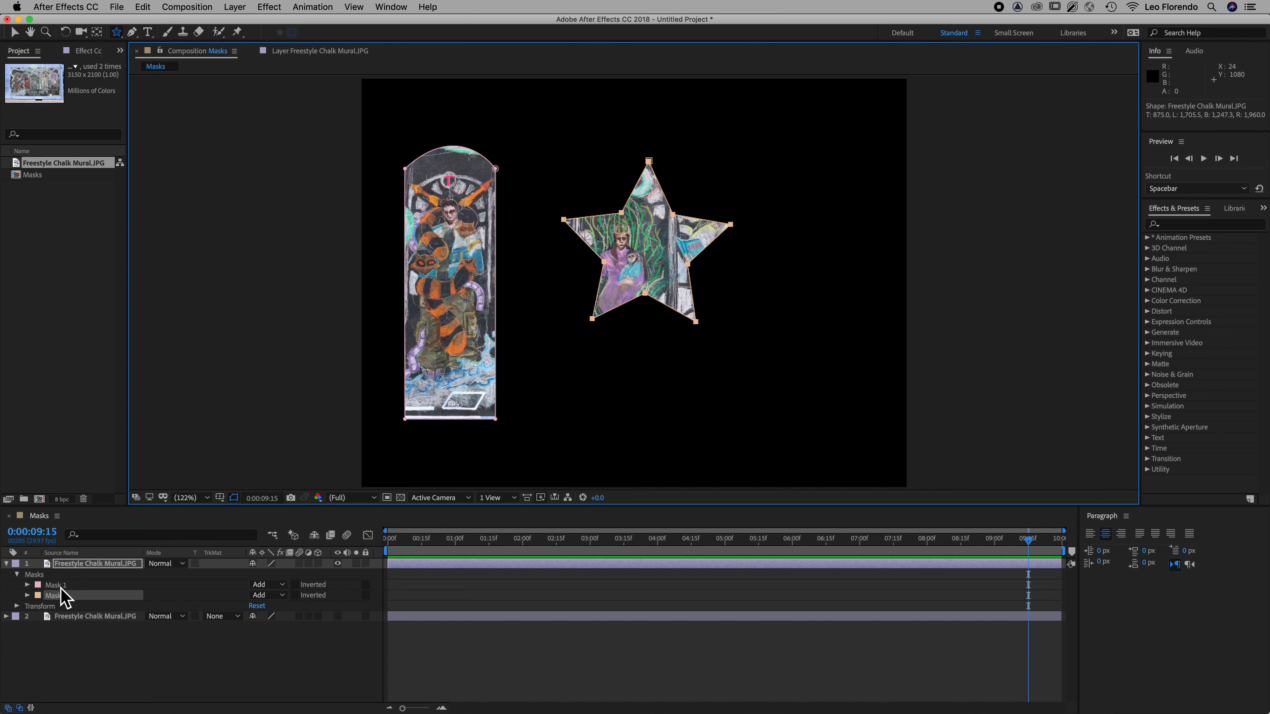
left_click(70, 585)
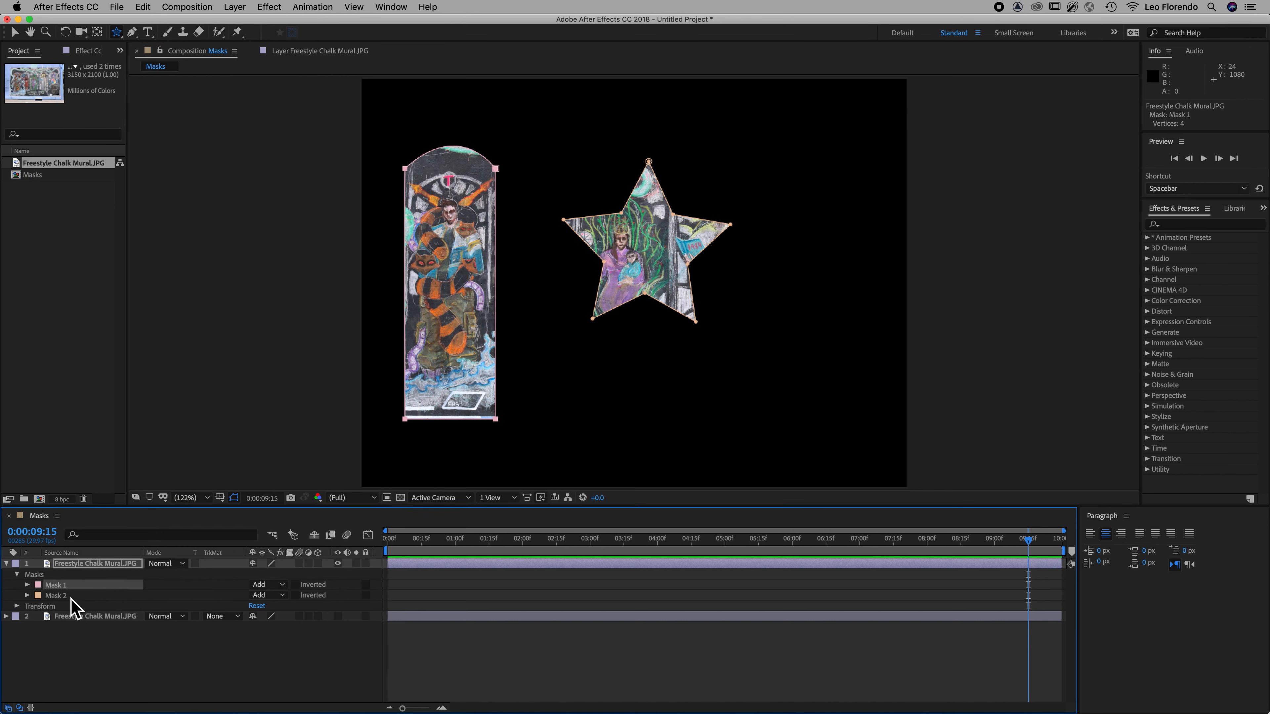
left_click(71, 599)
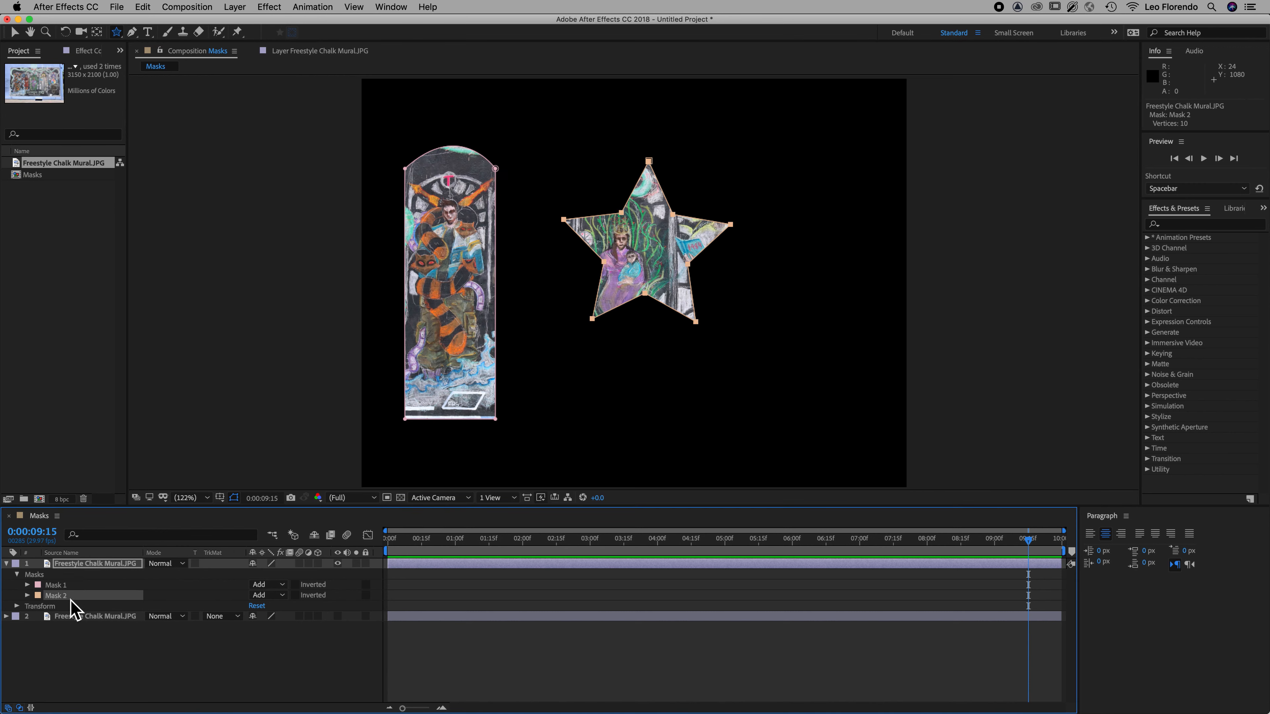
key("Delete")
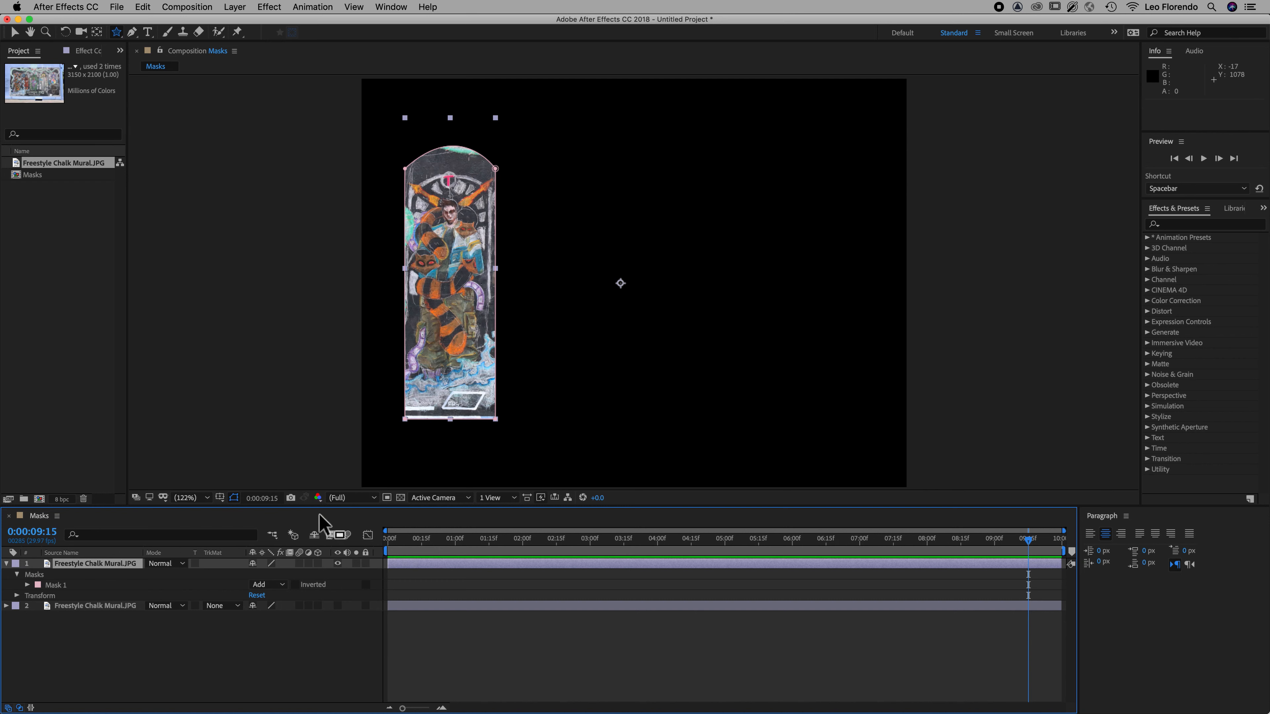
Open the top mural layer in the Layer viewer with Render off and draw a closed Pen mask around the "Freestyle 2019" lettering
double_click(75, 565)
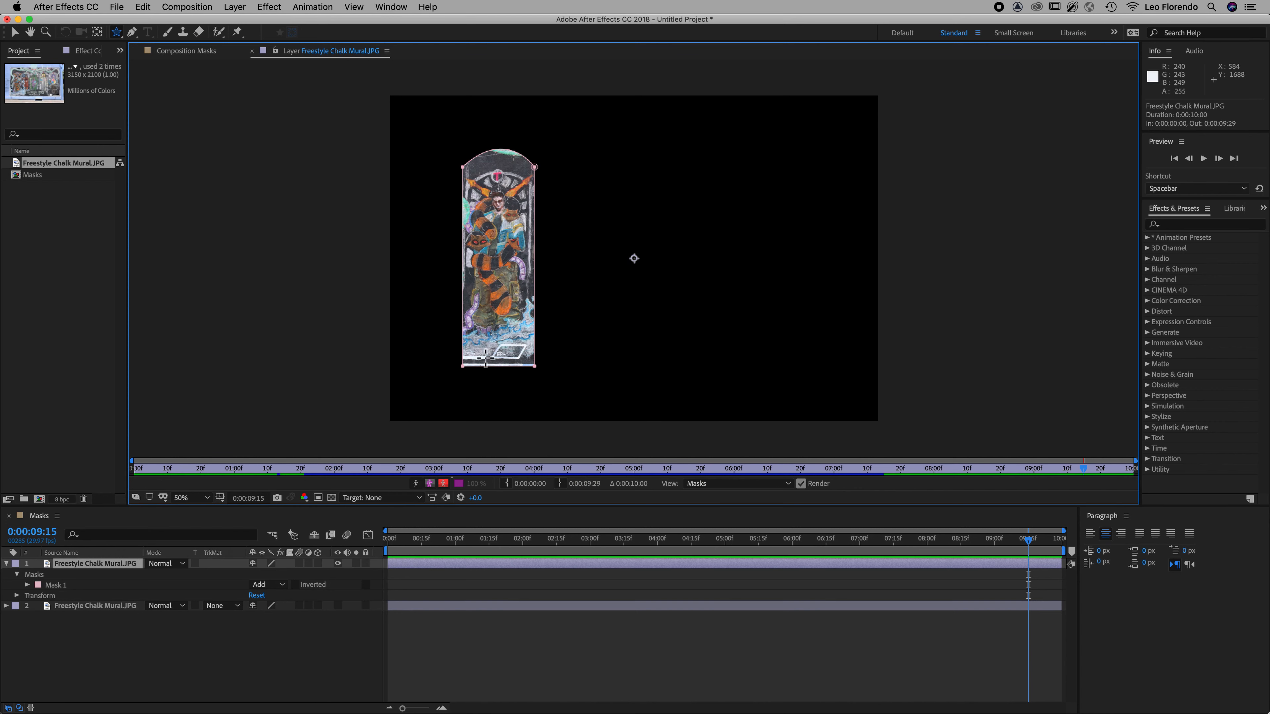
left_click(801, 484)
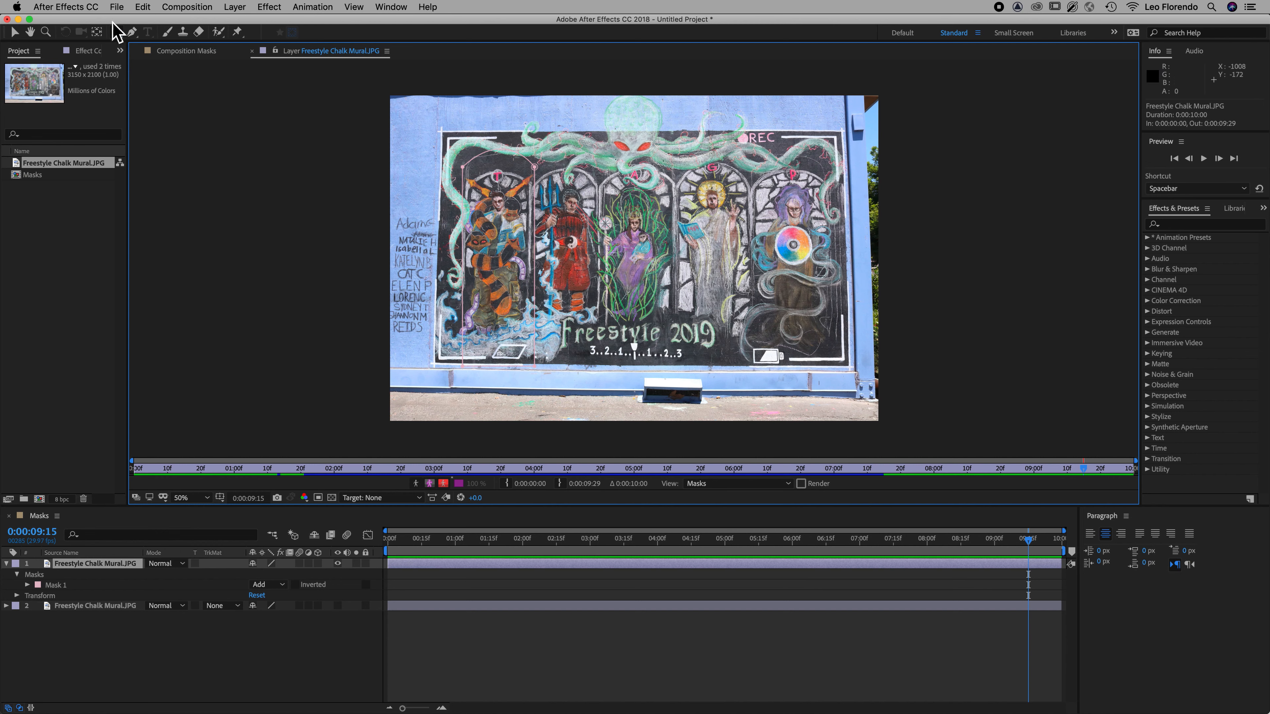
left_click(132, 33)
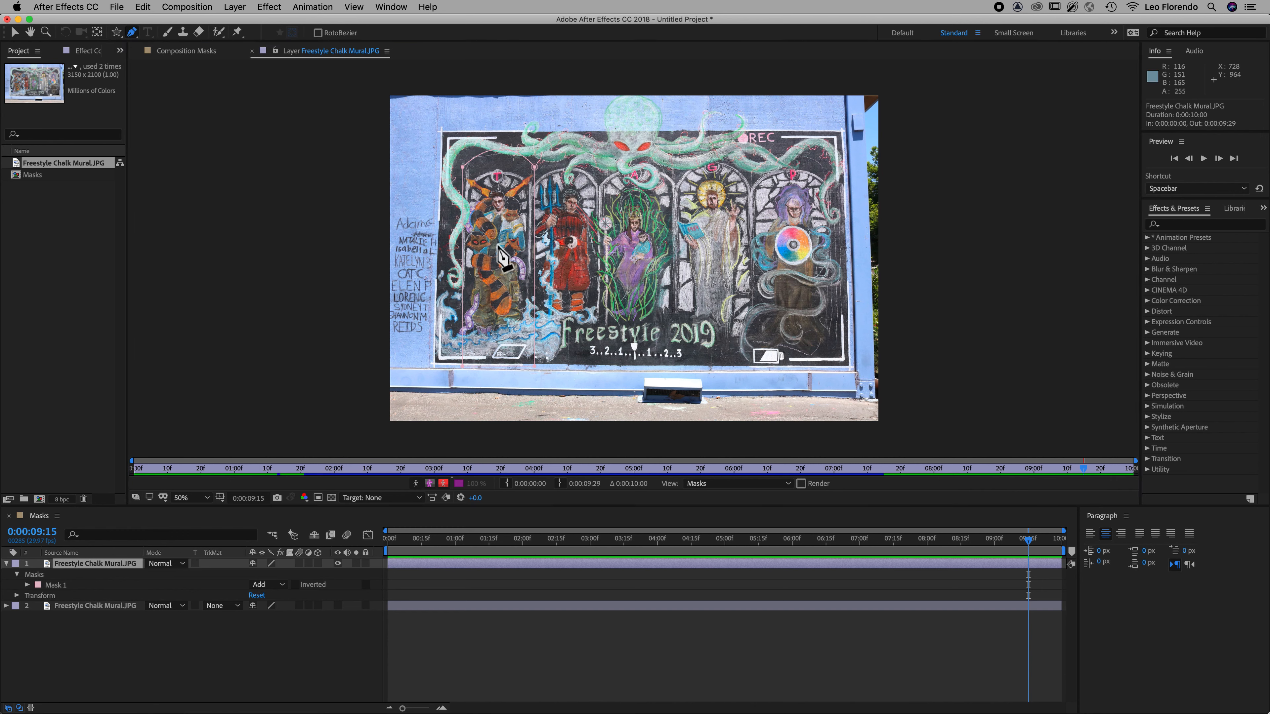
left_click(572, 313)
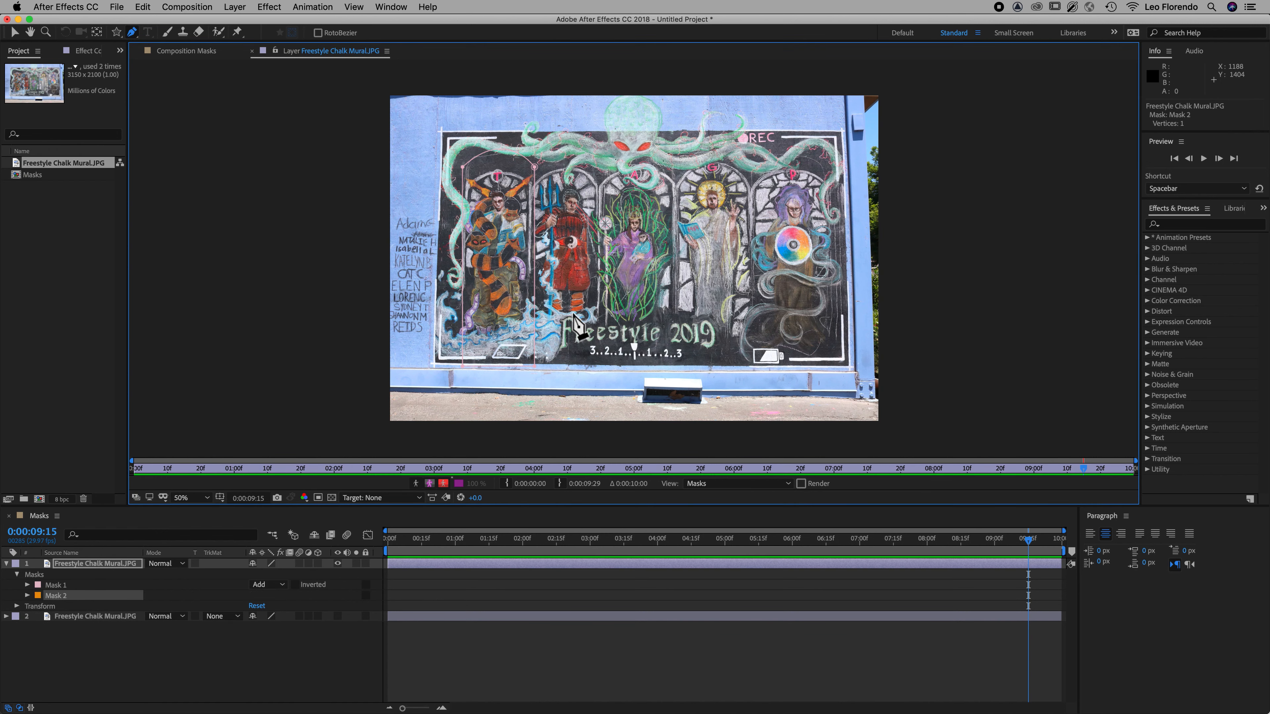
left_click_drag(560, 314, 728, 322)
left_click(576, 352)
left_click(725, 318)
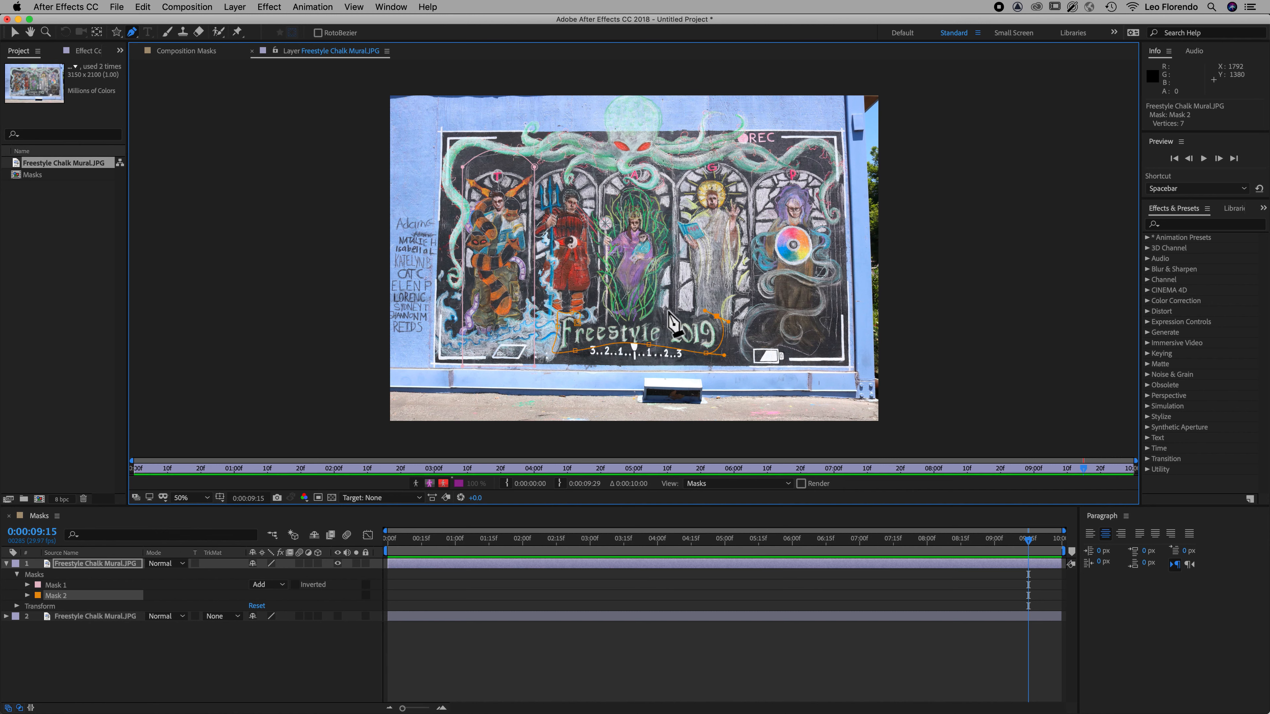
left_click_drag(587, 324, 580, 326)
left_click(578, 323)
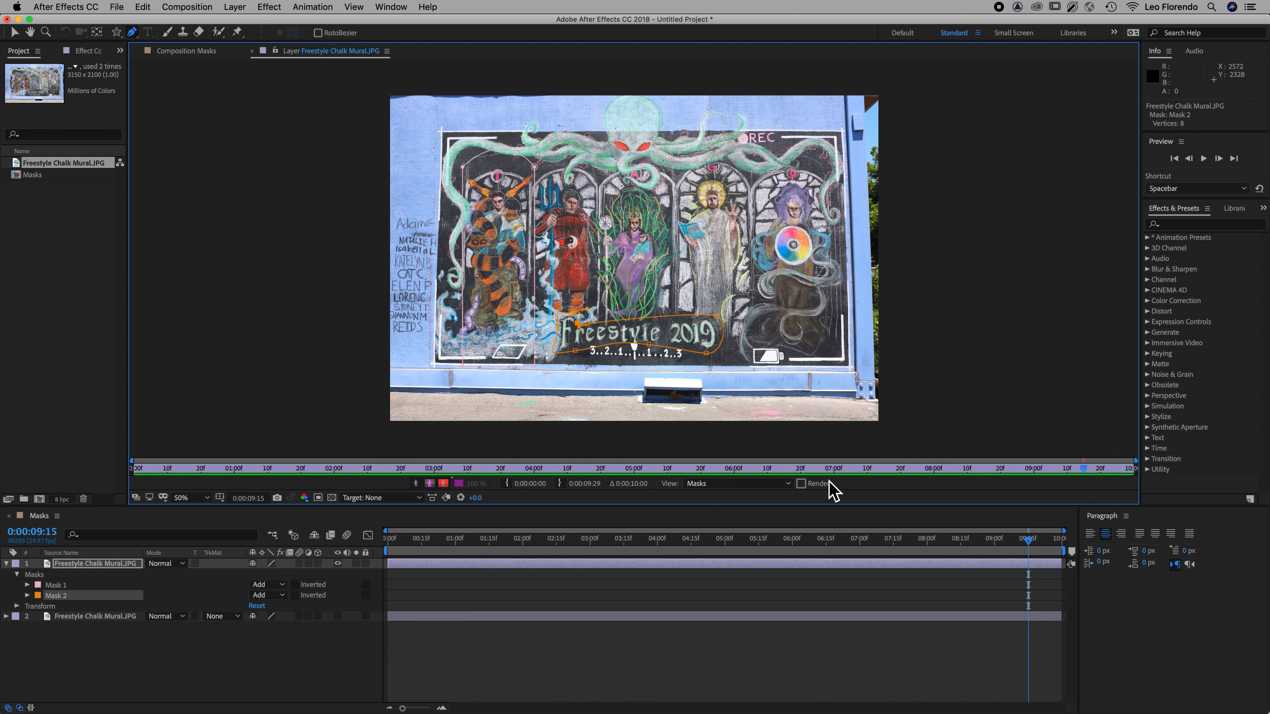
Compare the layer with Render on and off, leaving Render enabled to show both masks applied
left_click(801, 484)
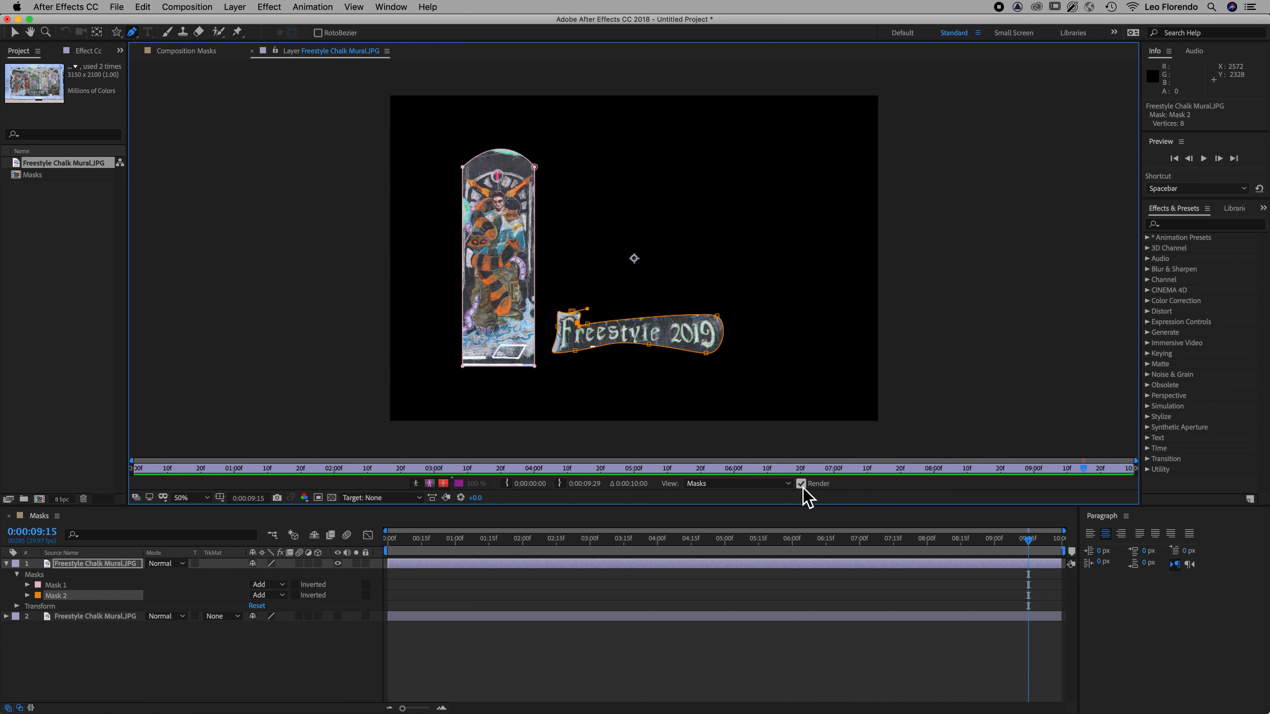
left_click(801, 484)
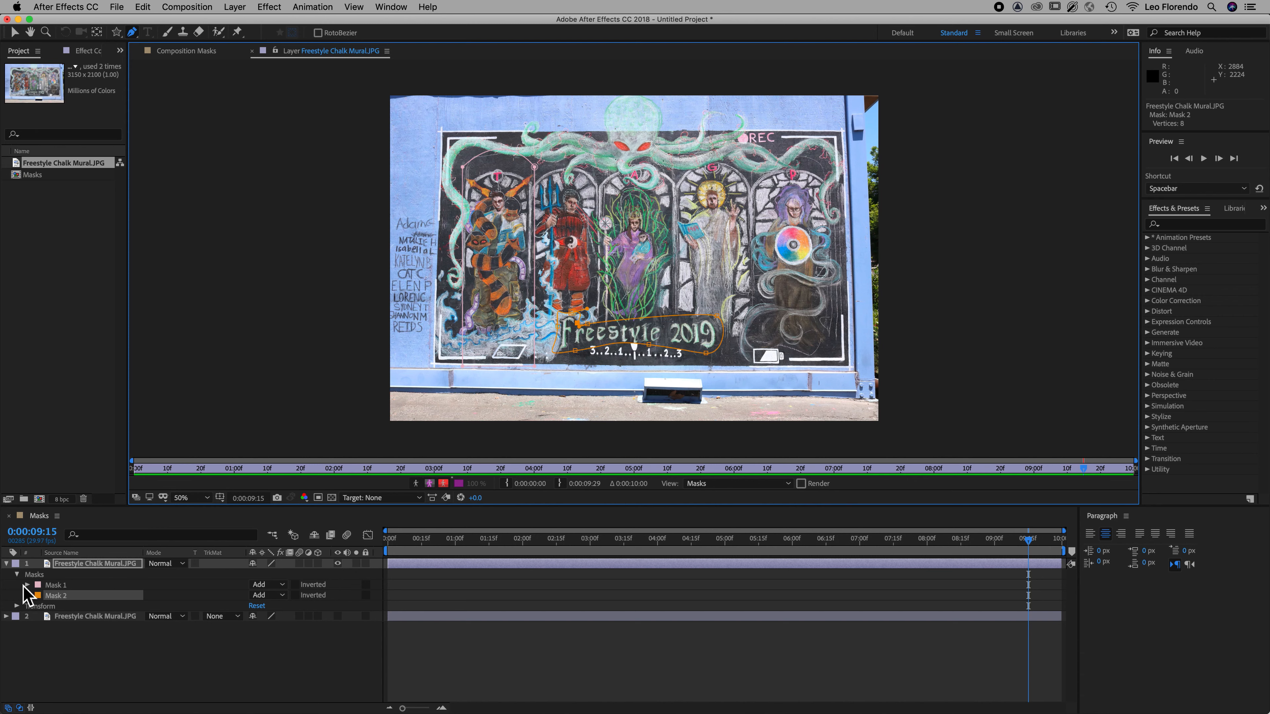
left_click(802, 484)
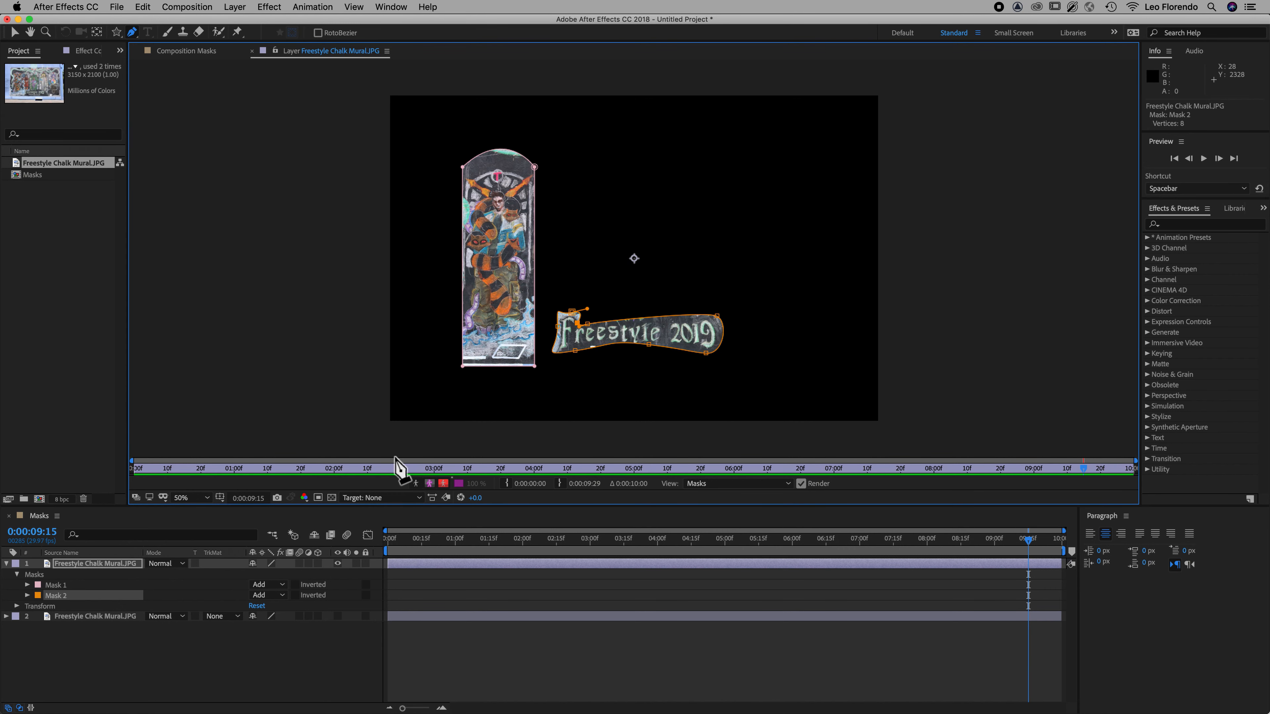
Examine the two masked areas at different magnifications, ending at 100% with the arch mask's base and the "Freestyle 2019" lettering in view
key("comma")
key("period")
key("period")
key("period")
key("period")
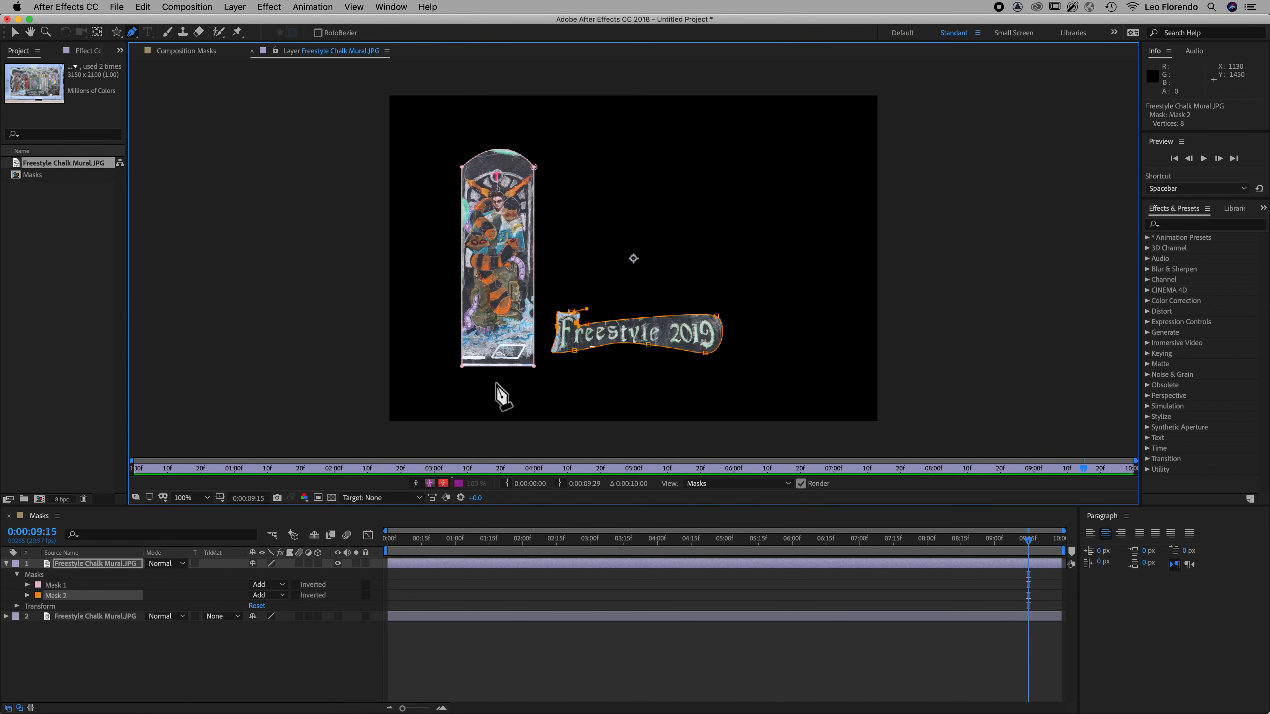
key("comma")
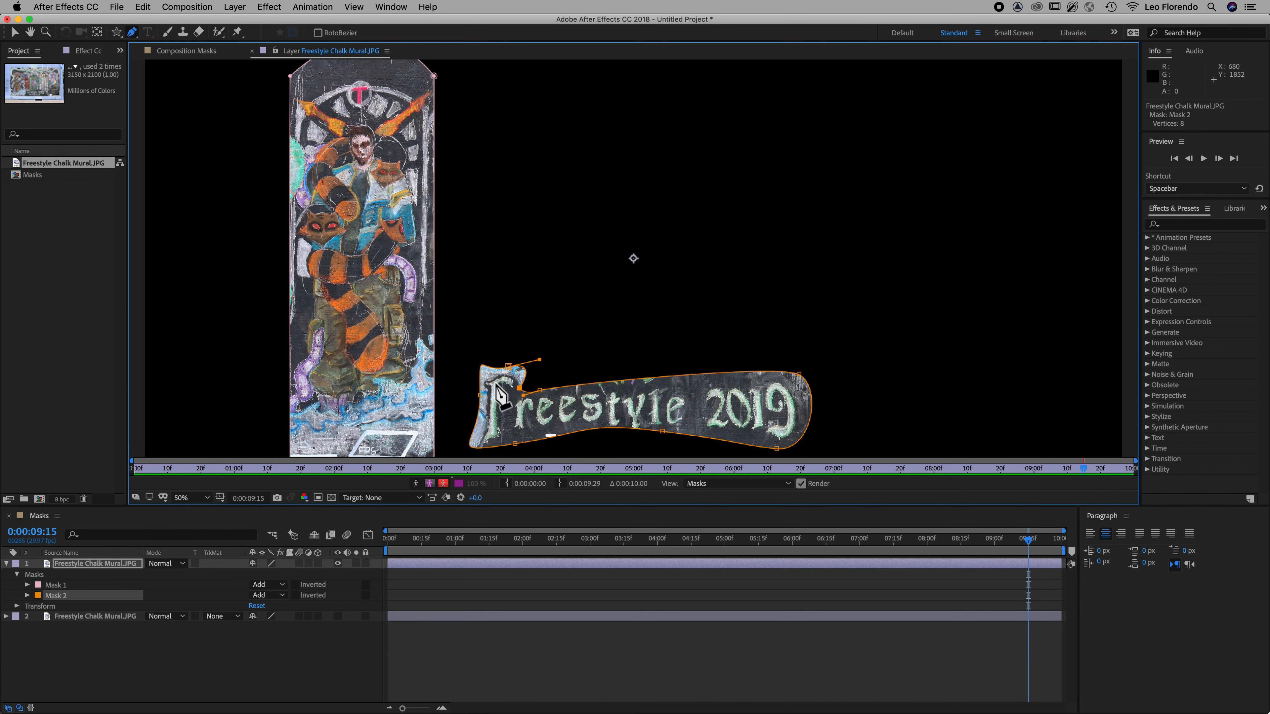
key("comma")
key("period")
key("period")
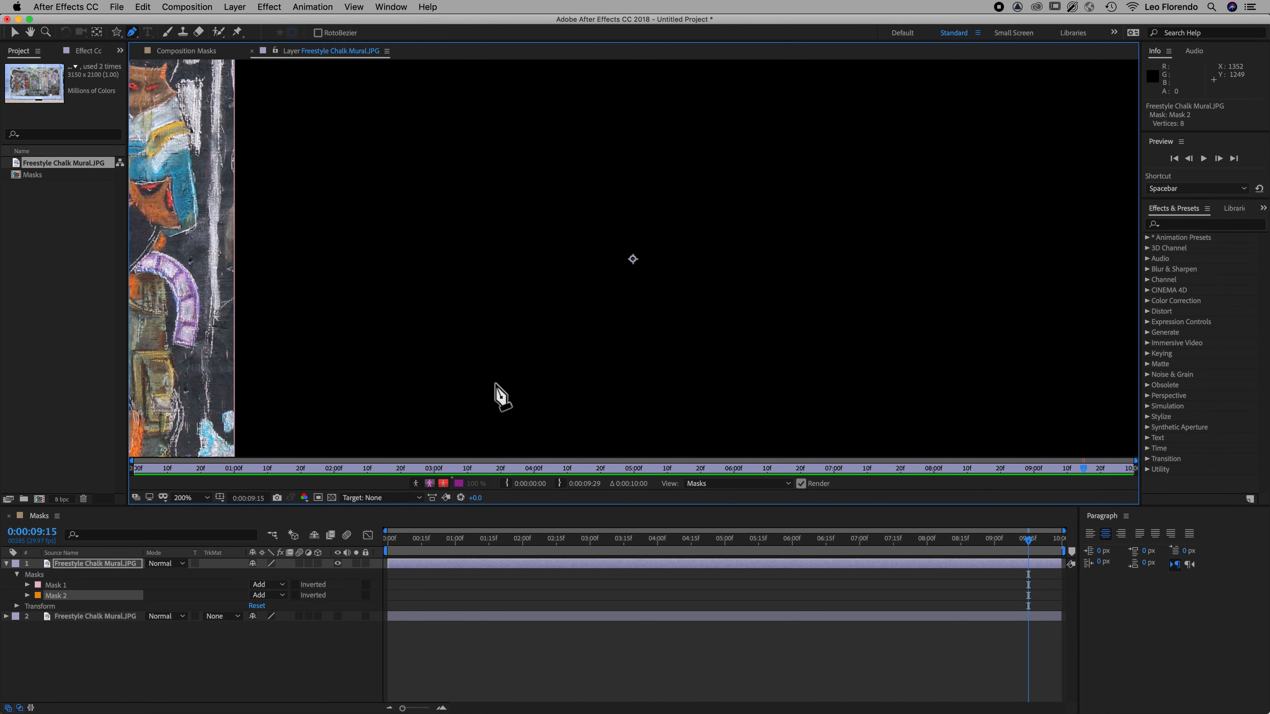
key("comma")
key("comma")
key("comma")
key("period")
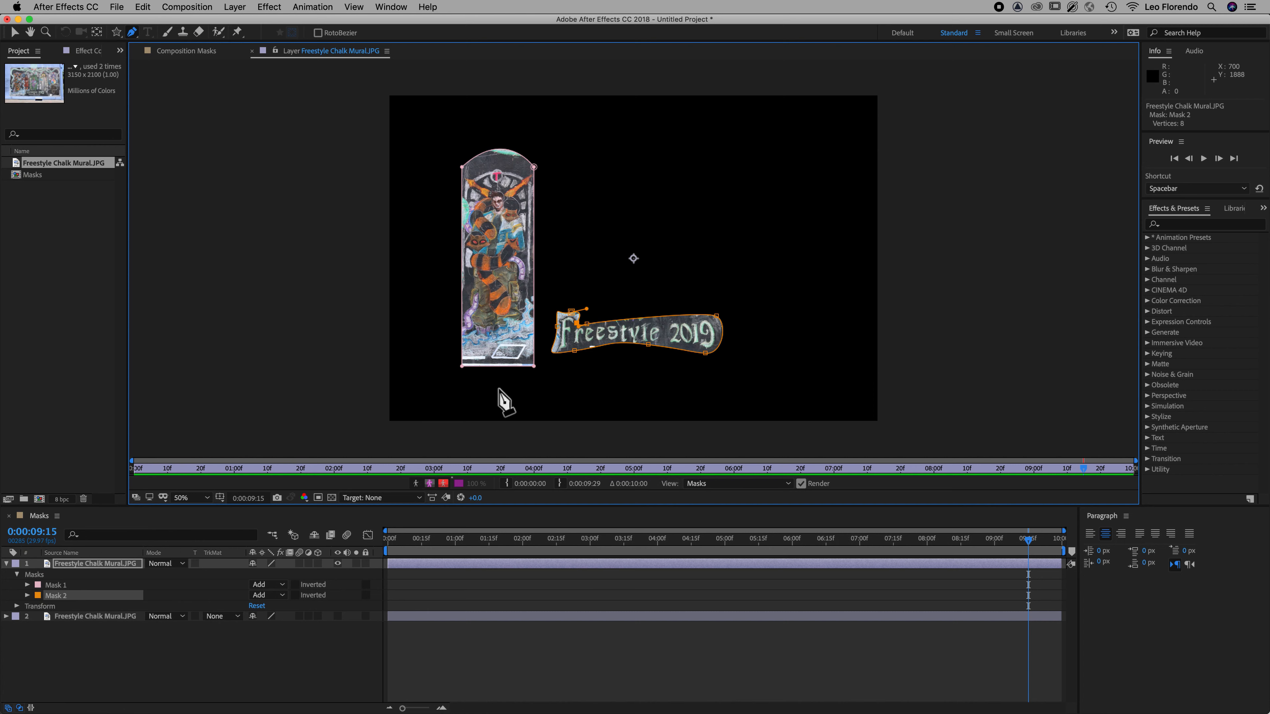
key("period")
key("space")
left_click_drag(477, 400, 510, 366)
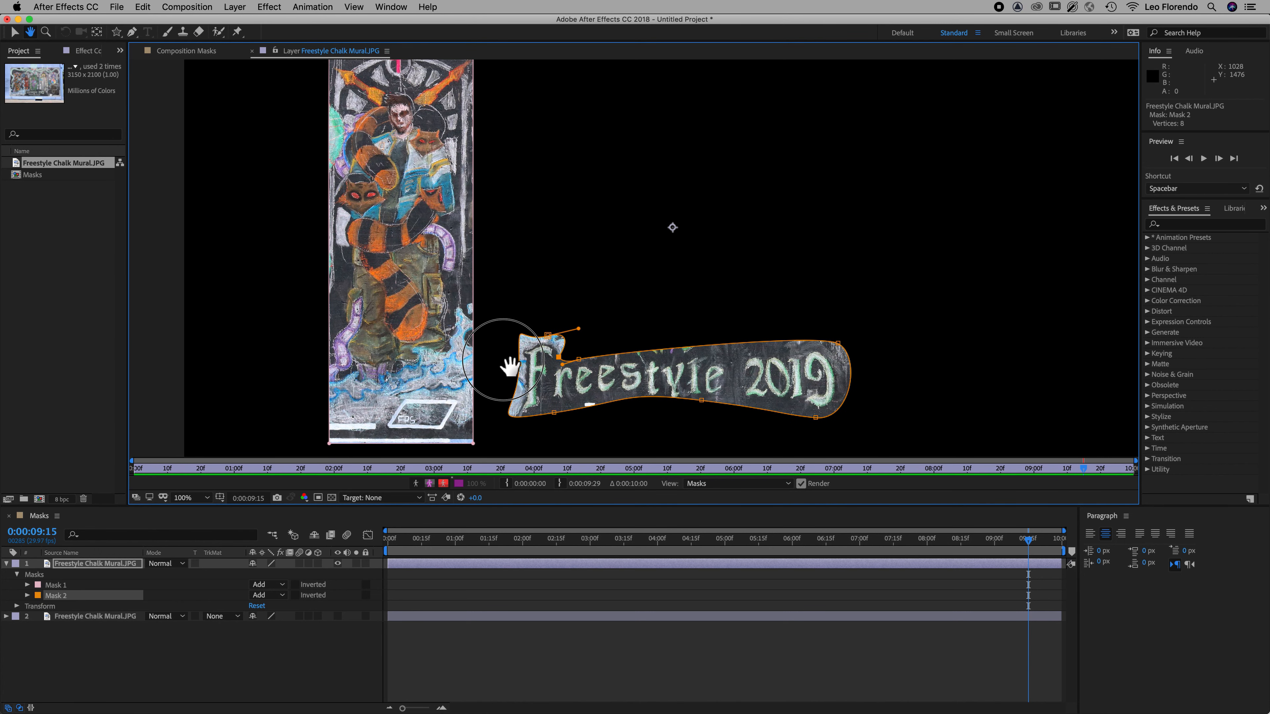
Expand the properties of Mask 1 and Mask 2 together and select Mask 1's Mask Opacity
left_click(64, 589, "shift")
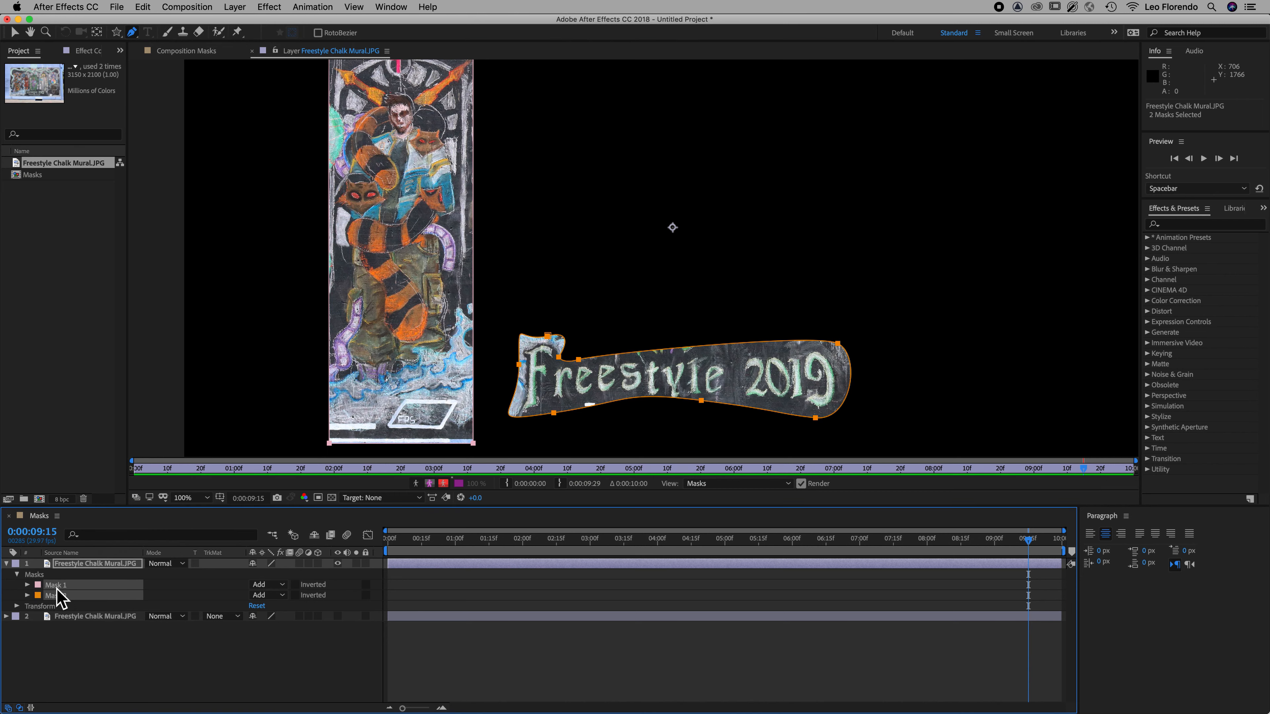
left_click(27, 585)
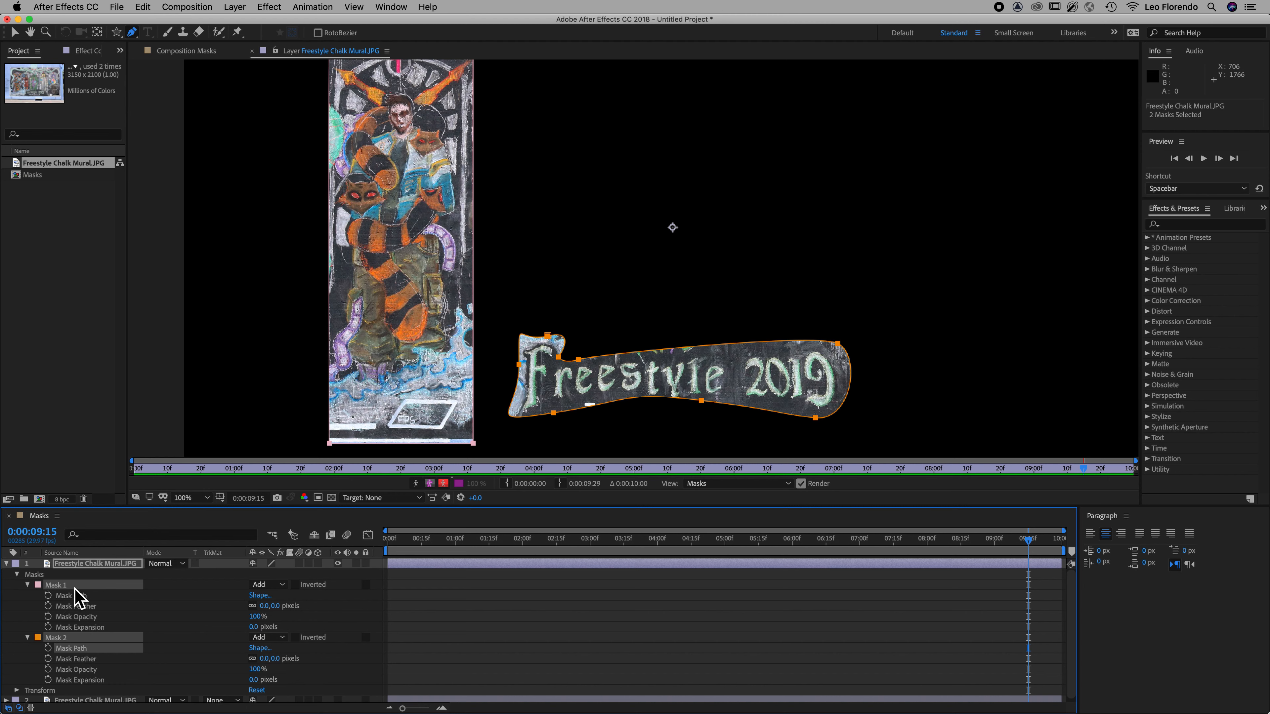
left_click(117, 618)
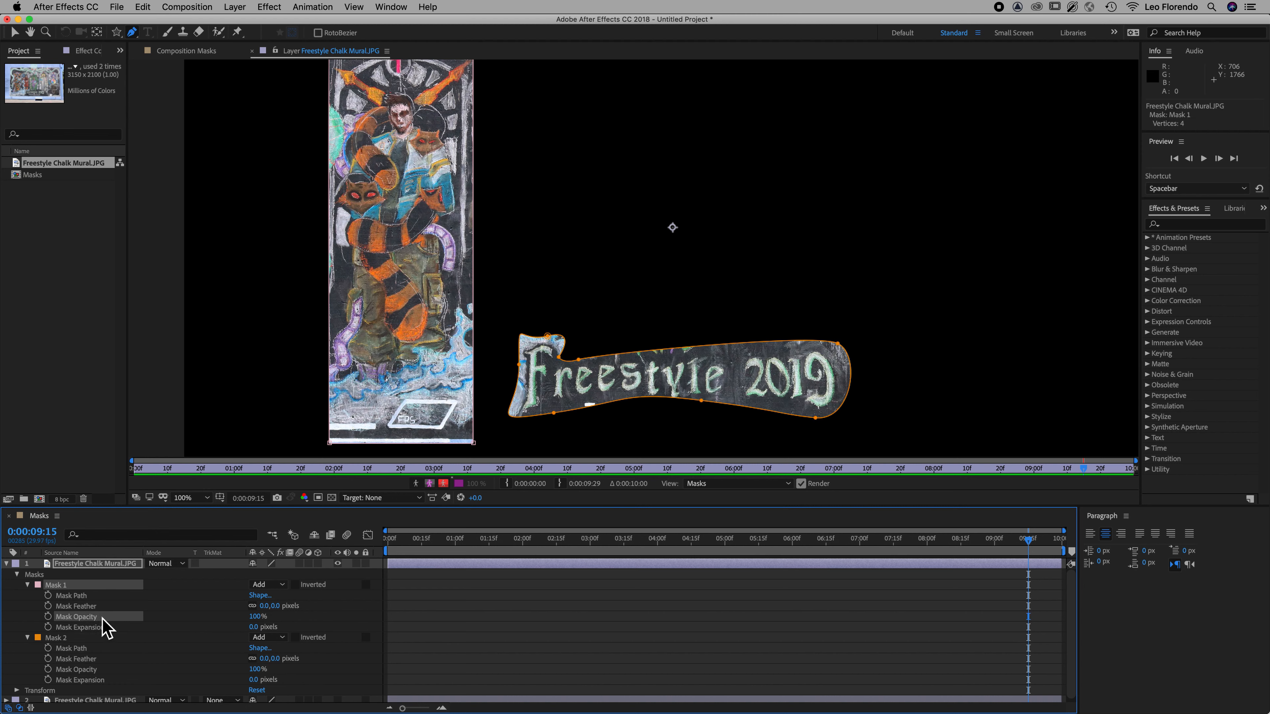
Feather Mask 1 by 72 pixels, and raise both masks' feather together to 107 pixels for Mask 1 and 35 pixels for Mask 2
left_click(83, 606)
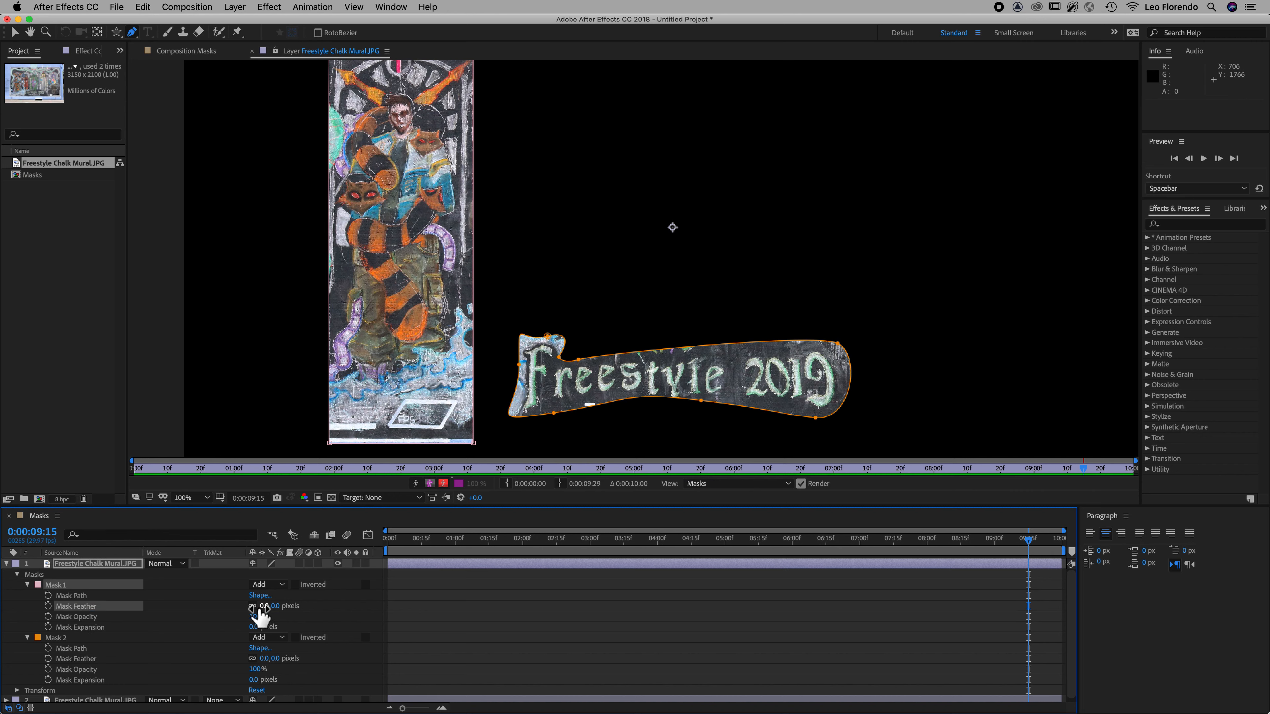
left_click_drag(265, 606, 312, 602)
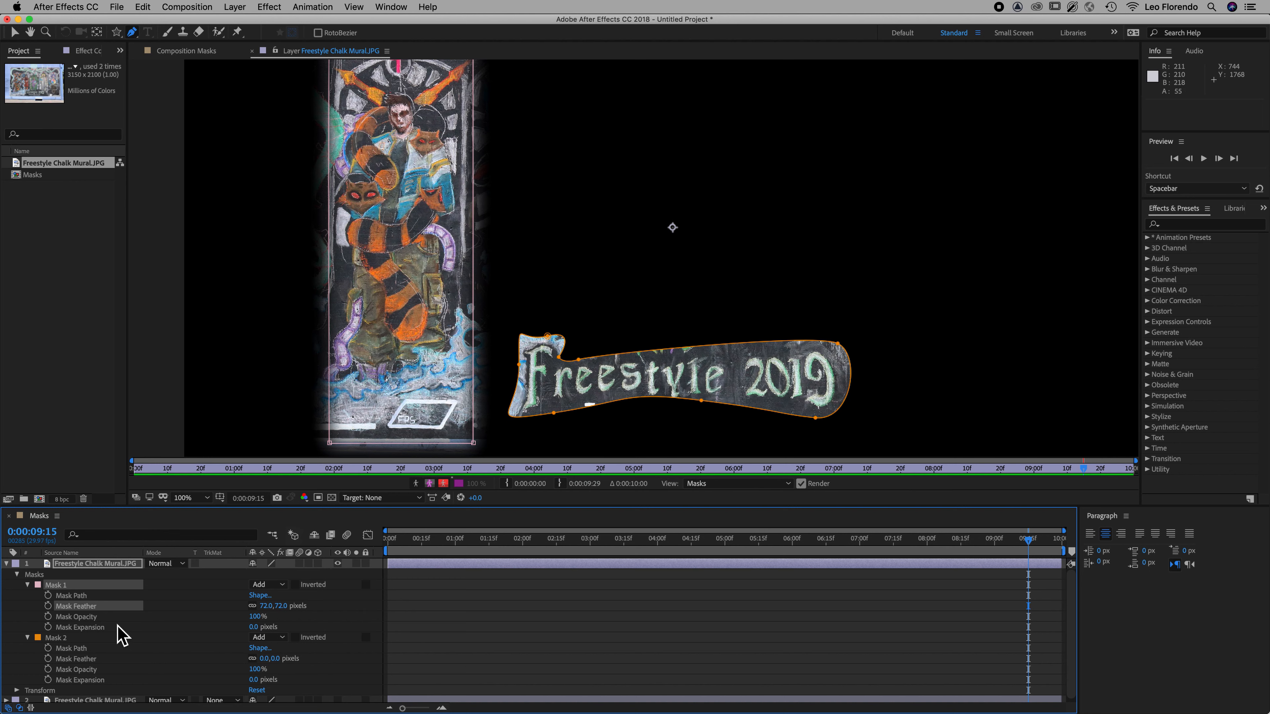
left_click(68, 643, "shift")
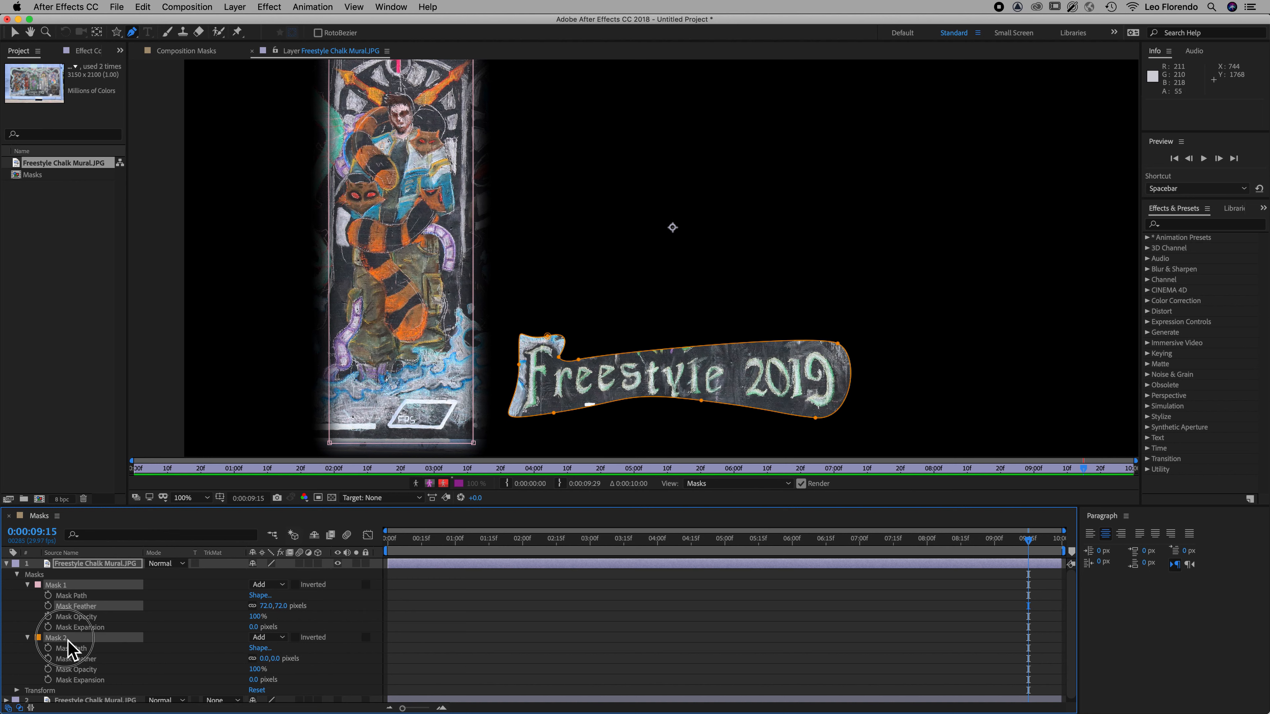
left_click_drag(282, 659, 294, 665)
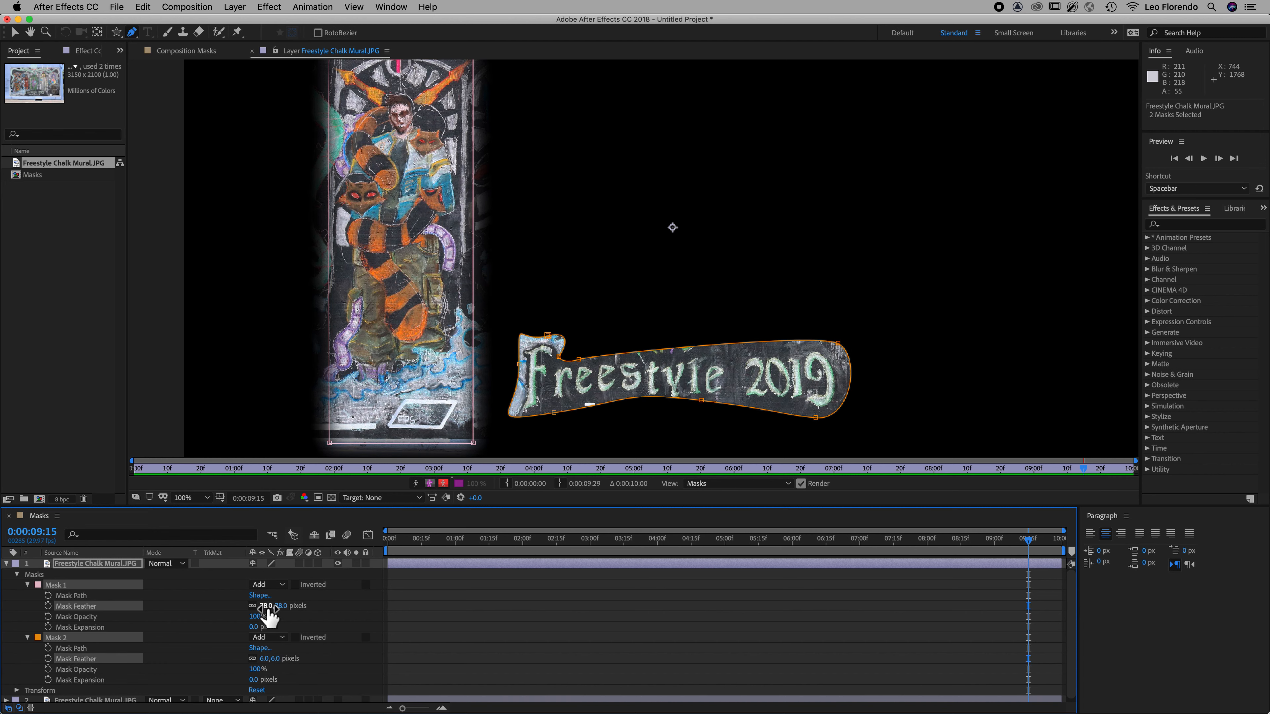
left_click_drag(288, 661, 297, 661)
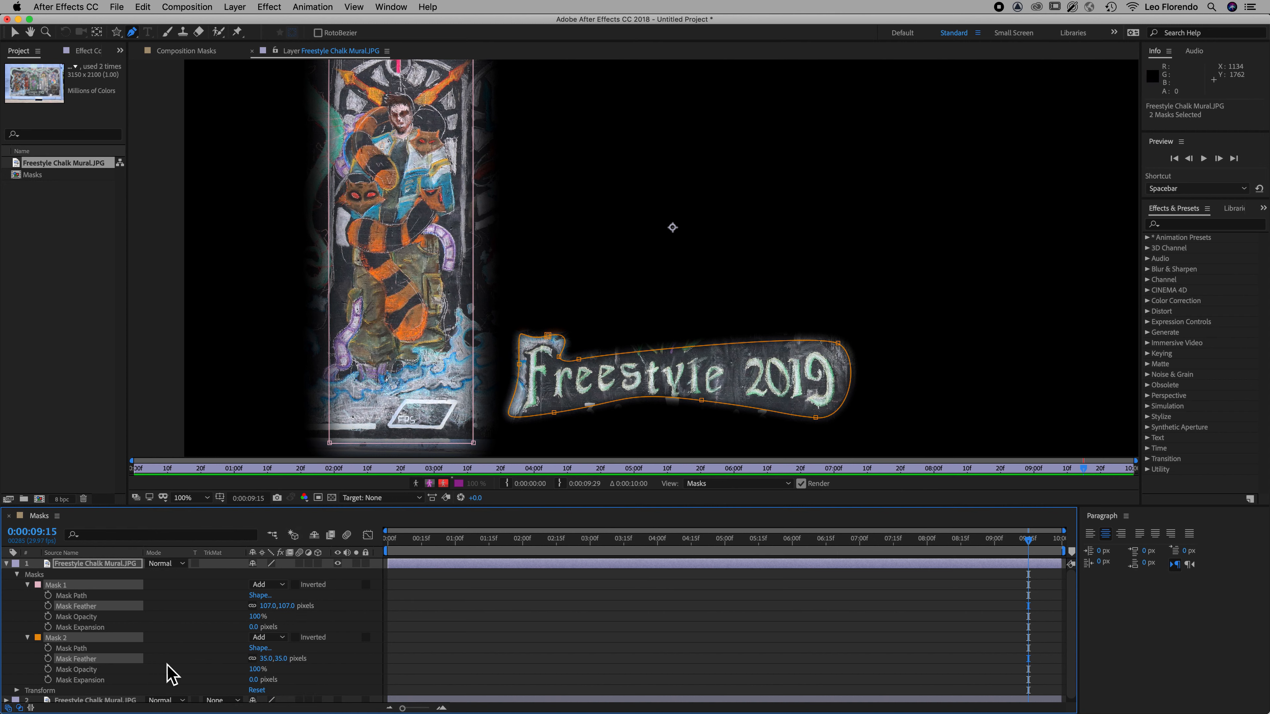
Copy Mask 2's 35-pixel Mask Feather onto Mask 1 so both masks share the same feather
left_click(86, 660)
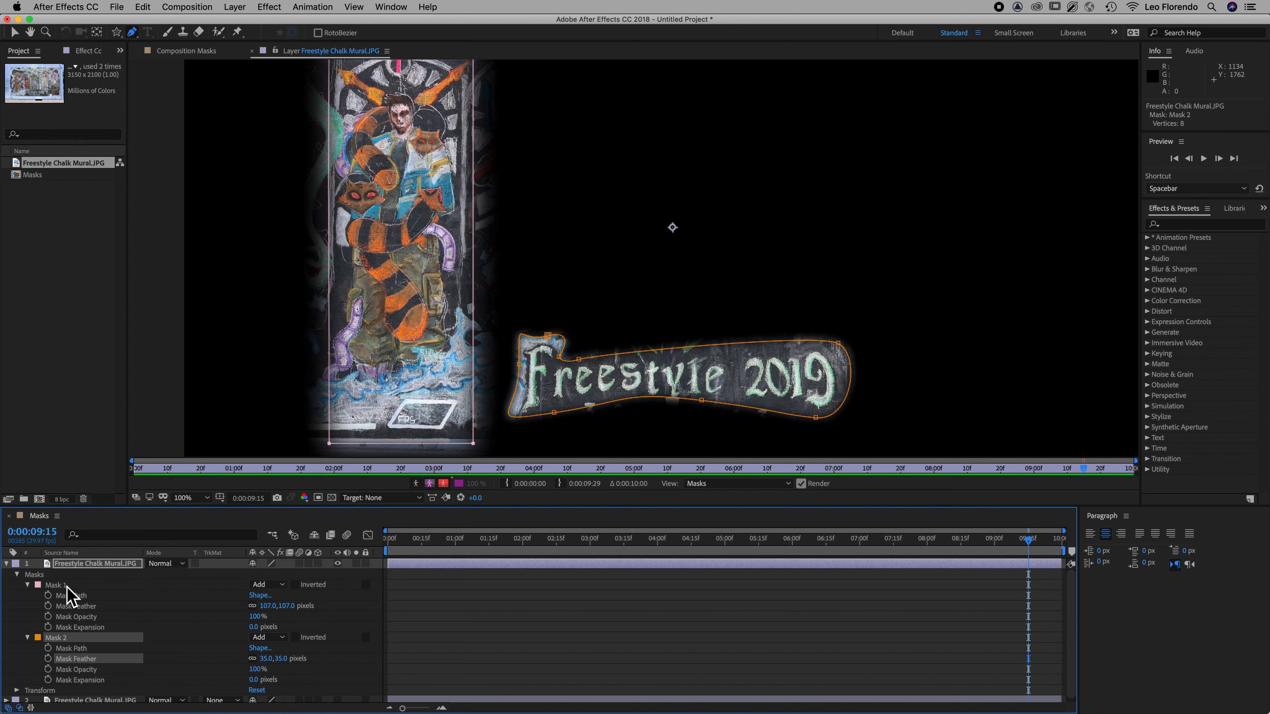
left_click(70, 597)
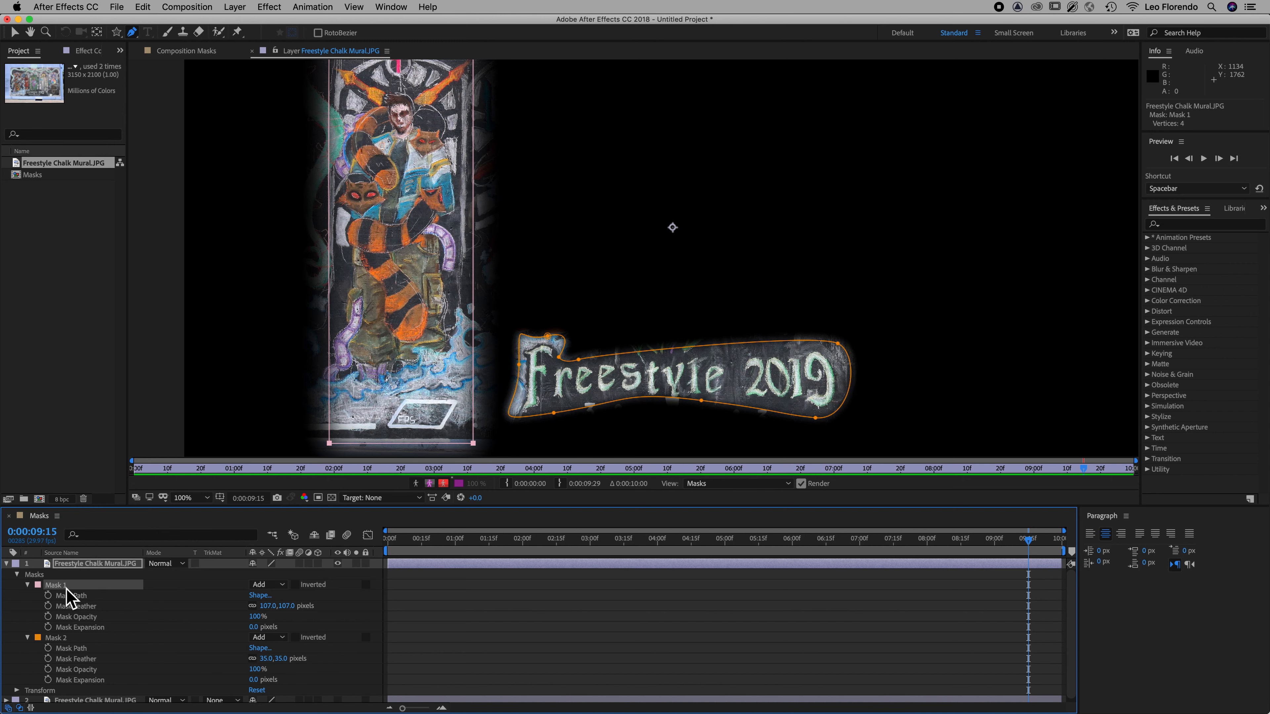
key("super+v")
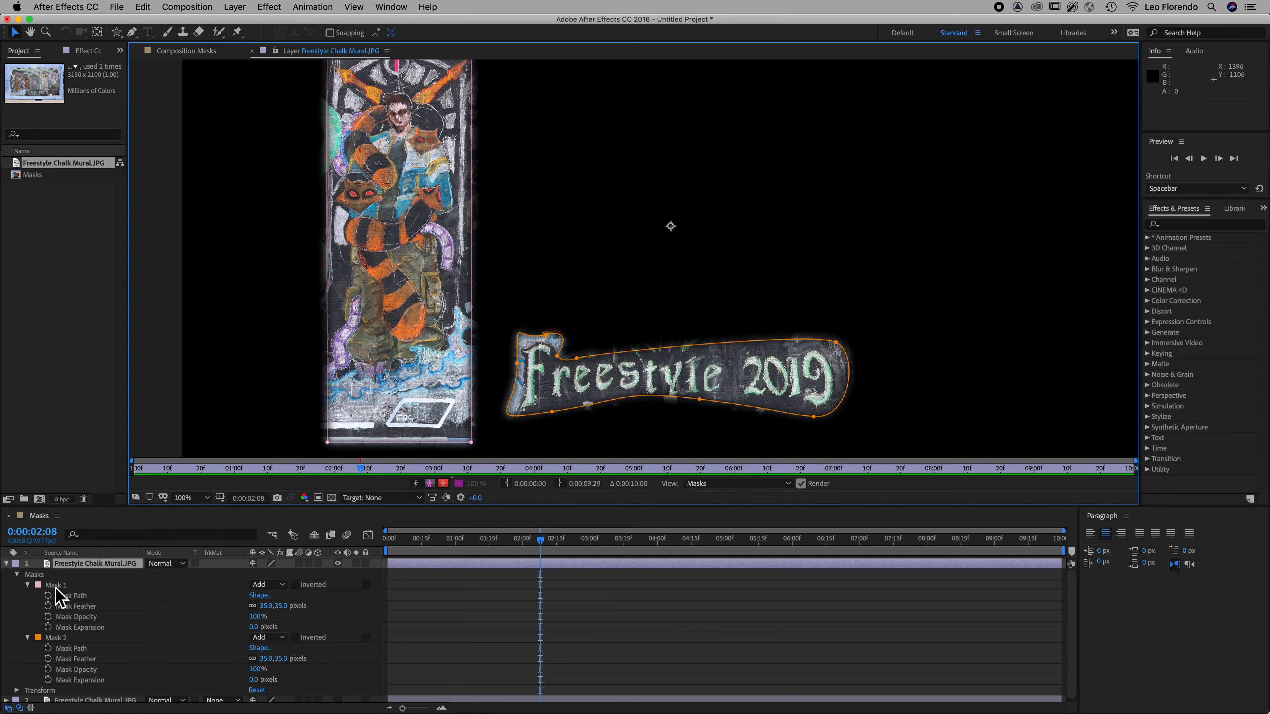
Rename Mask 2, the mask around the lettering, as "Freestyle 2019"
left_click(62, 638)
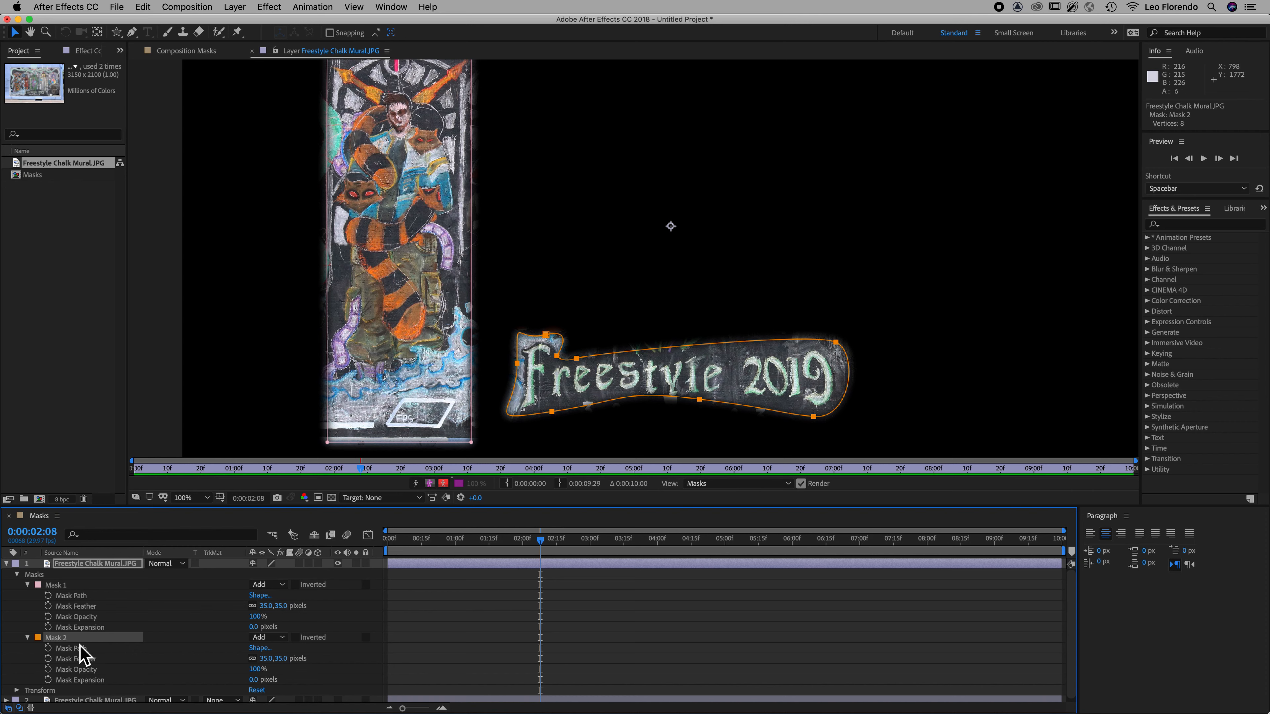
right_click(56, 650)
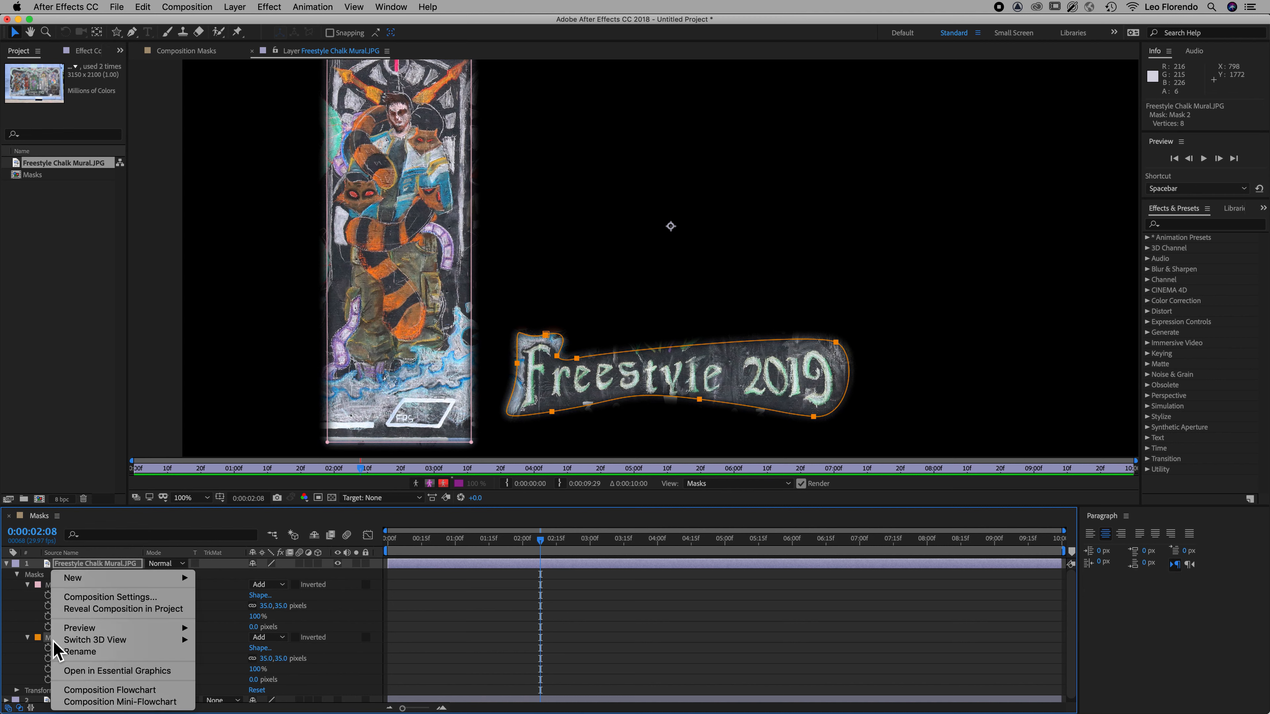
left_click(84, 652)
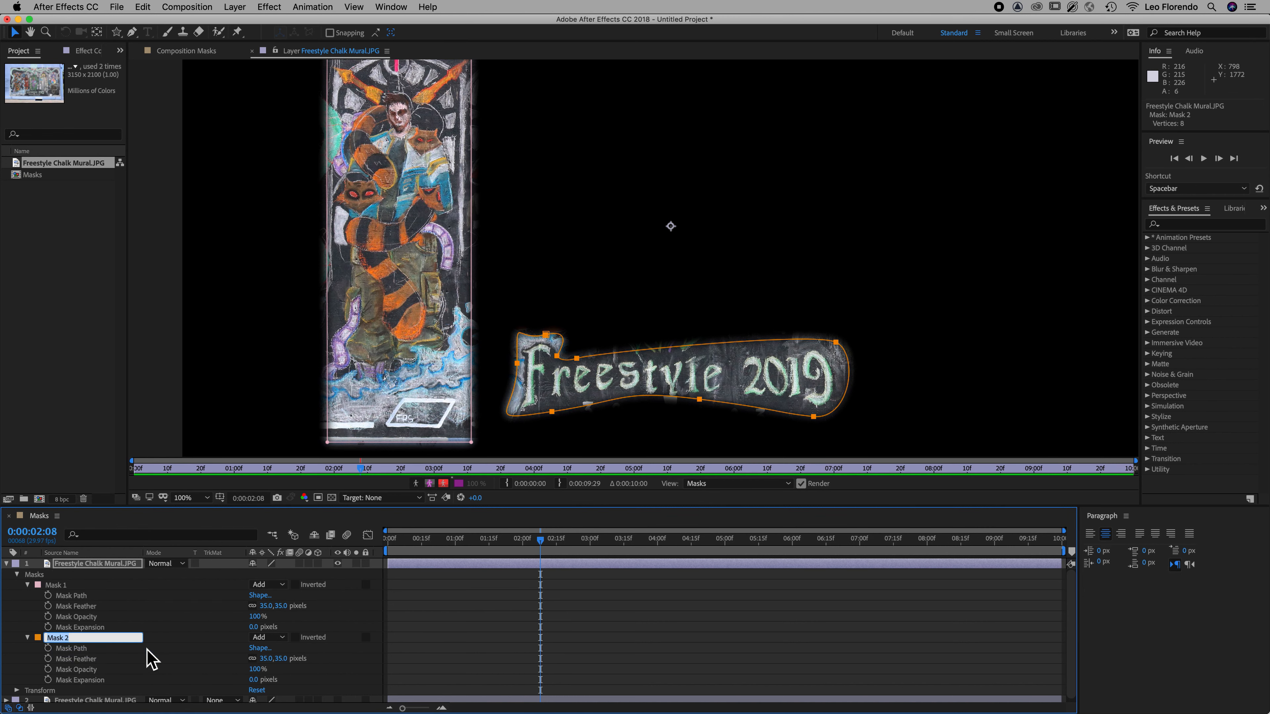
type("Freestyle")
key("Return")
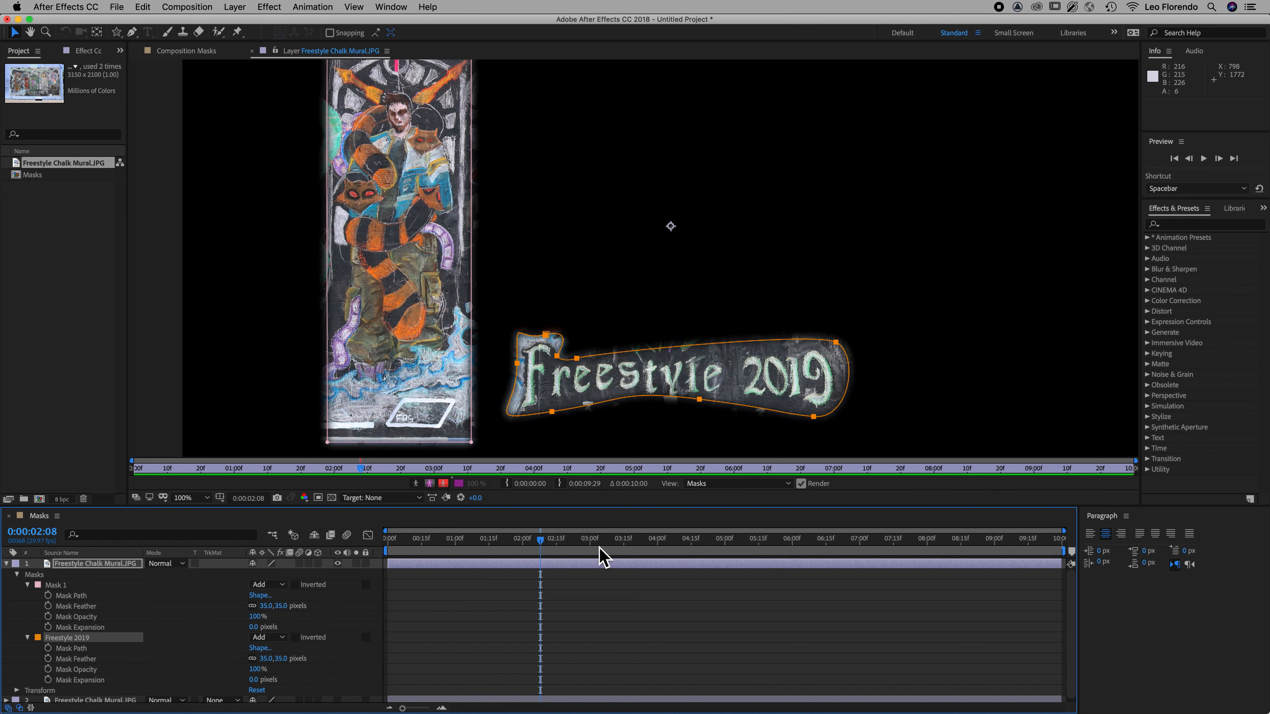
Add Mask Path keyframes to the Freestyle 2019 mask at 0:00:00:00 and 0:00:01:00
left_click_drag(541, 540, 379, 556)
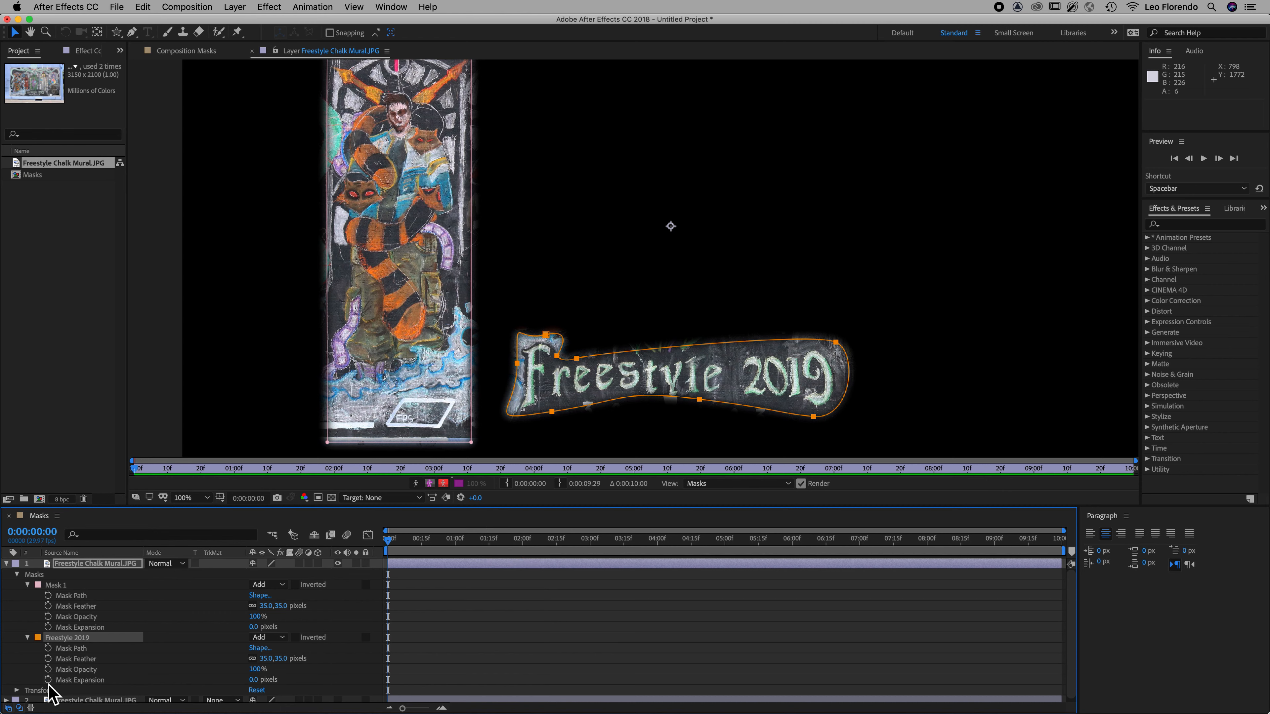
left_click(48, 648)
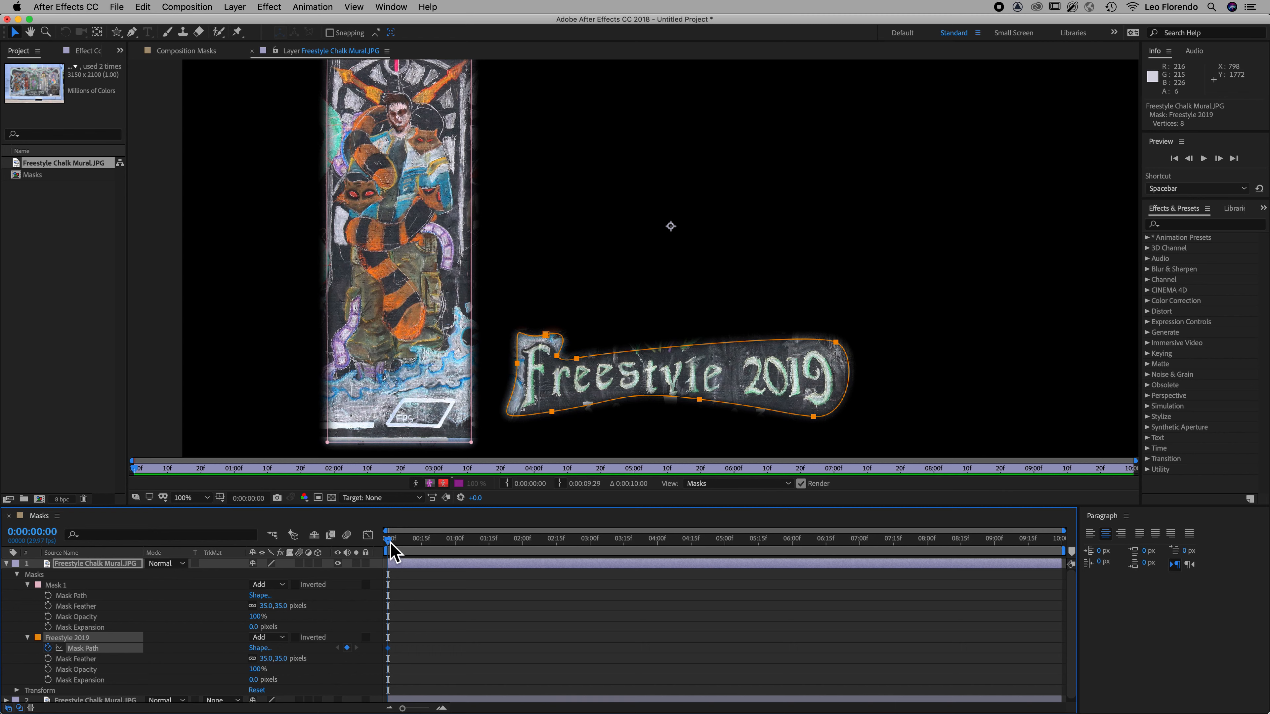
left_click_drag(392, 544, 460, 558)
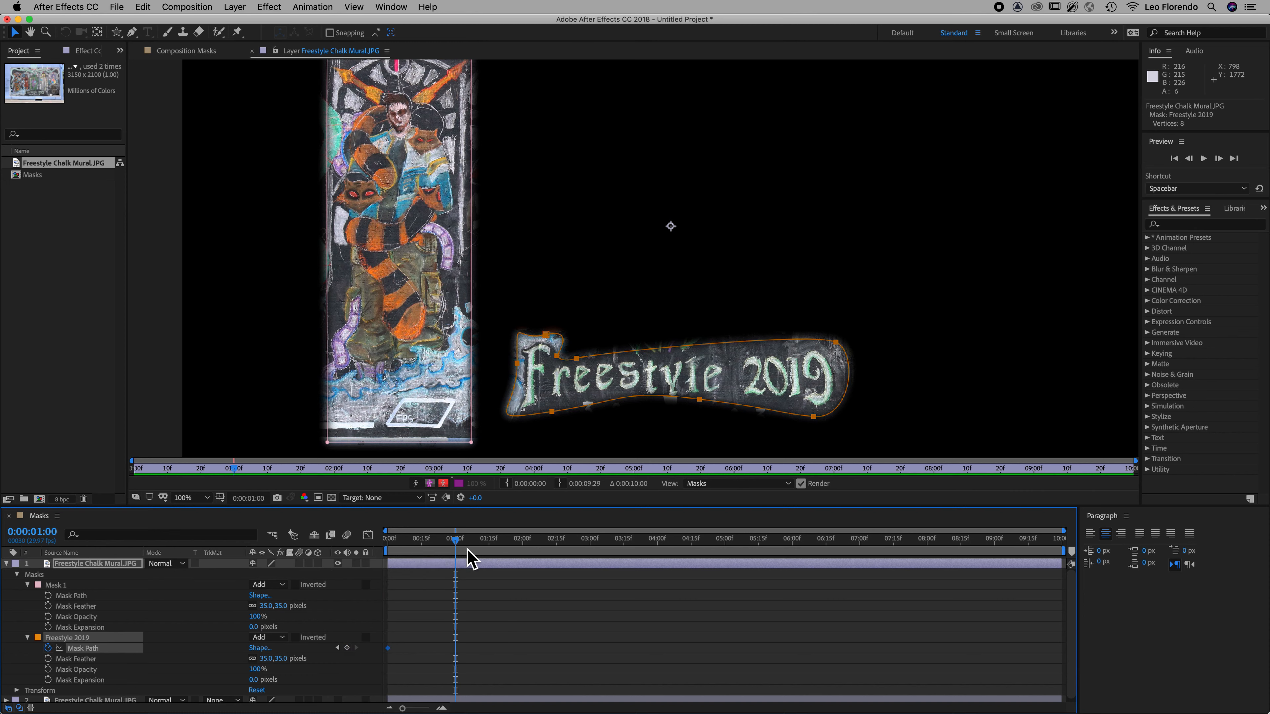
left_click(347, 648)
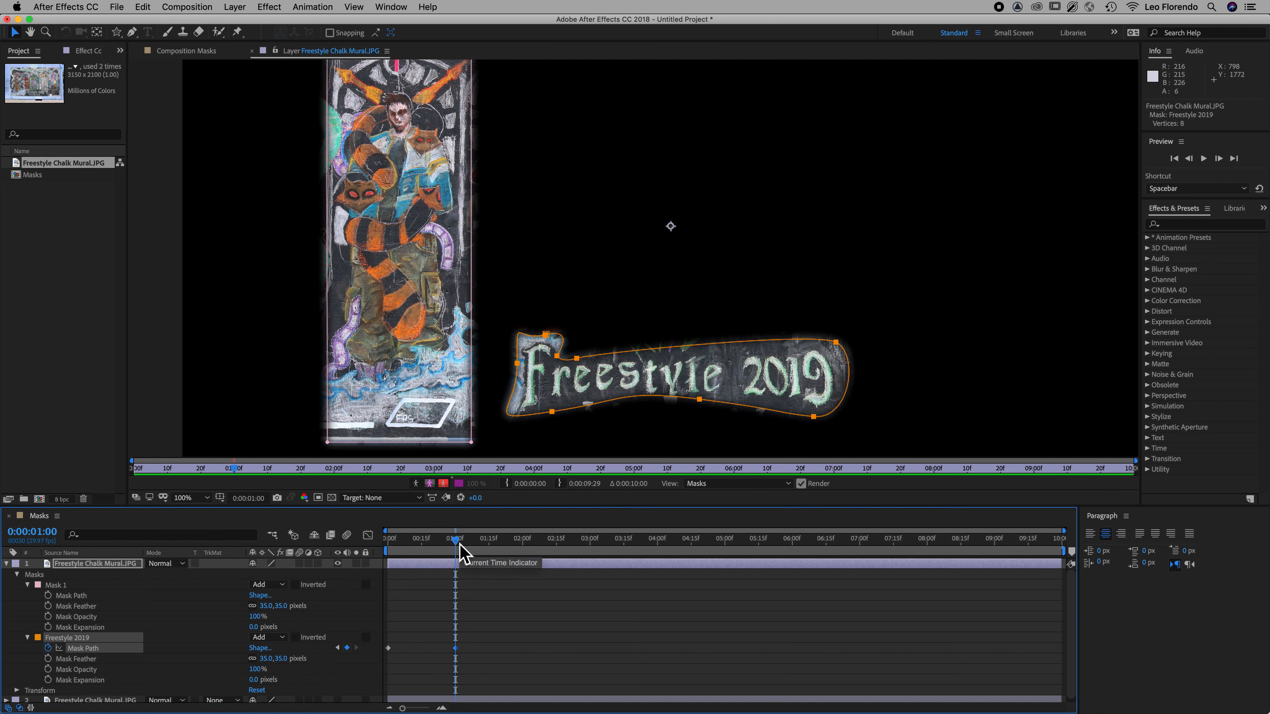
At 0:00:00:00, scale the Freestyle 2019 mask shape down to a tiny point at the lettering's center
left_click_drag(458, 542, 363, 556)
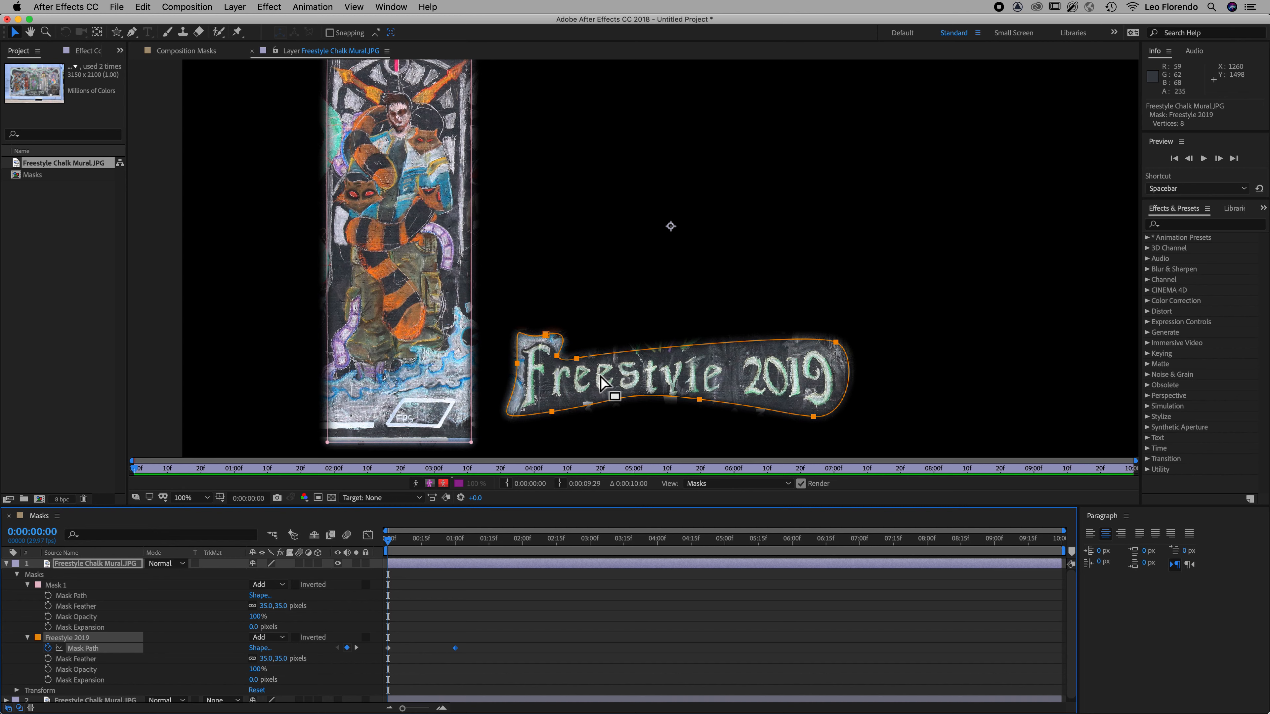
left_click(643, 405)
double_click(635, 395)
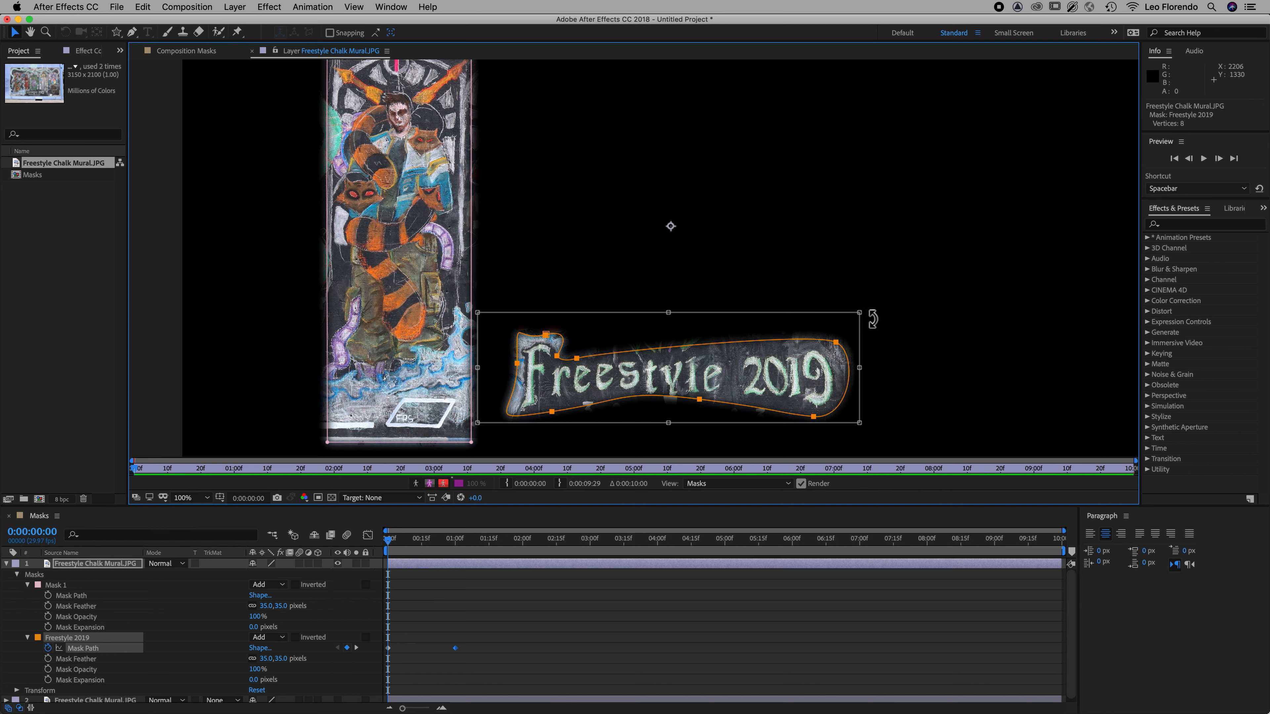
left_click_drag(864, 319, 669, 369)
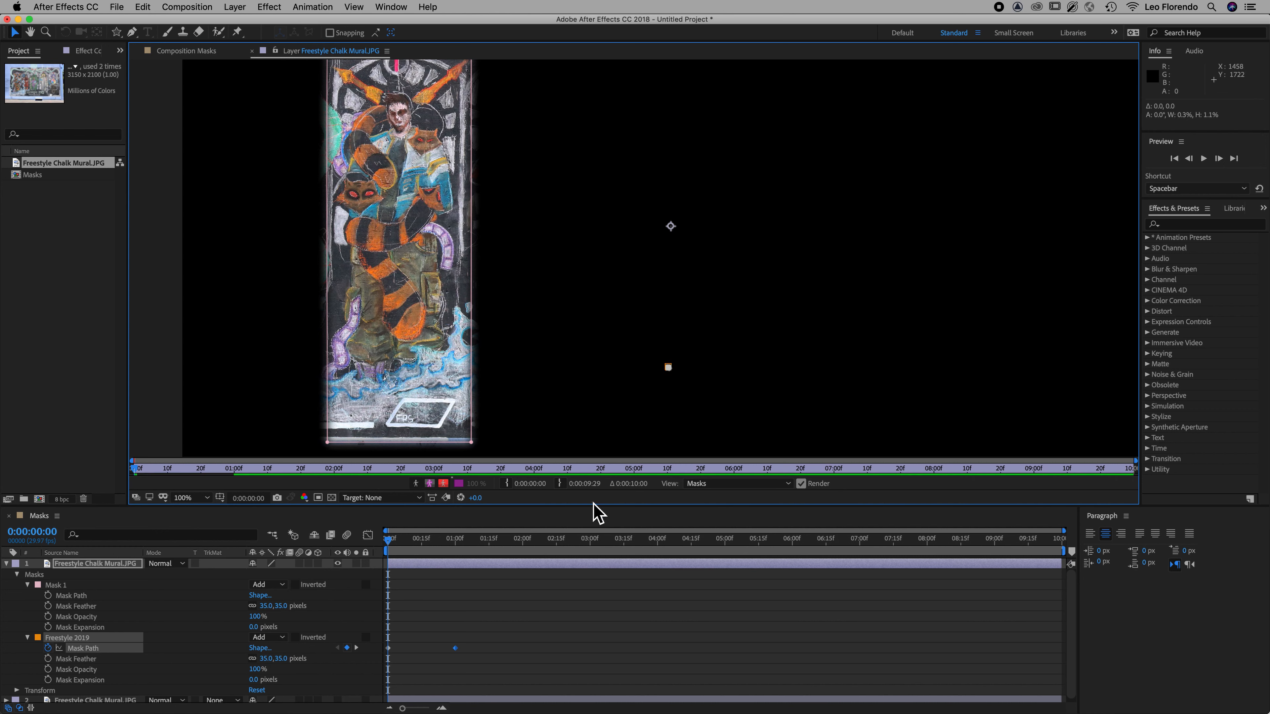
Scrub through the lettering mask's reveal up to 0:00:02:08 and select its two Mask Path keyframes
left_click_drag(392, 544, 497, 566)
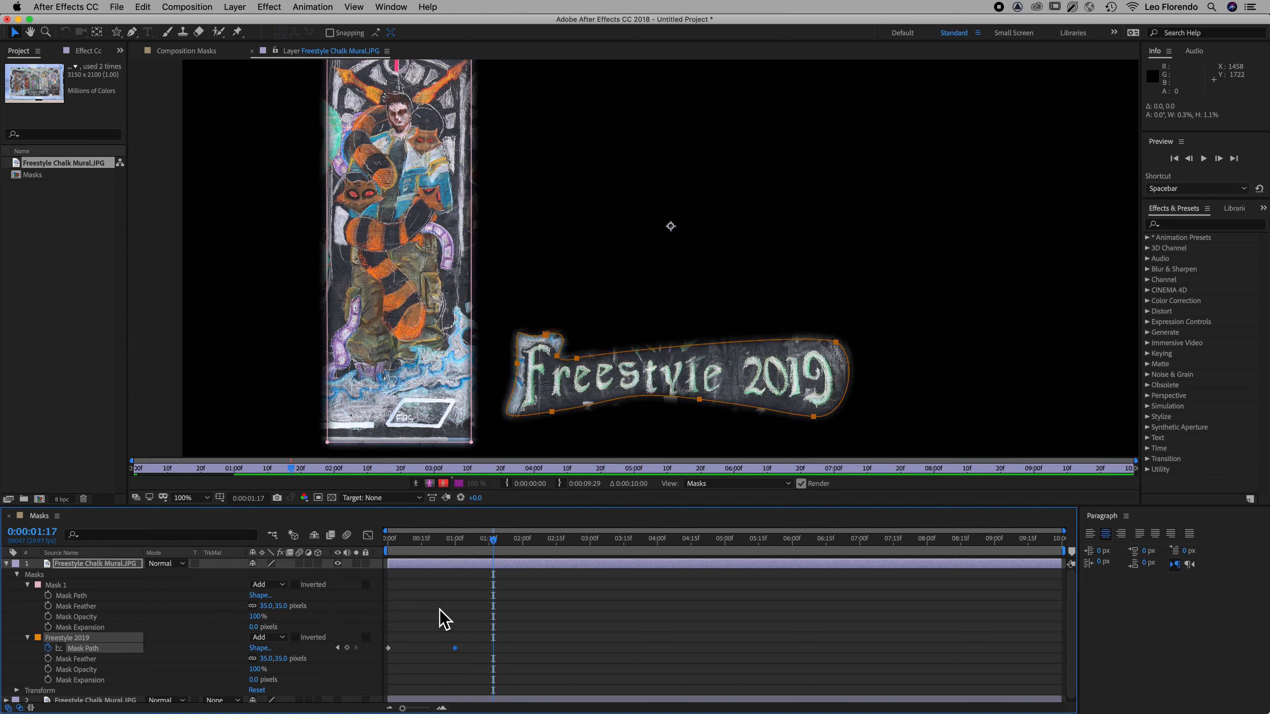
left_click_drag(468, 550, 540, 553)
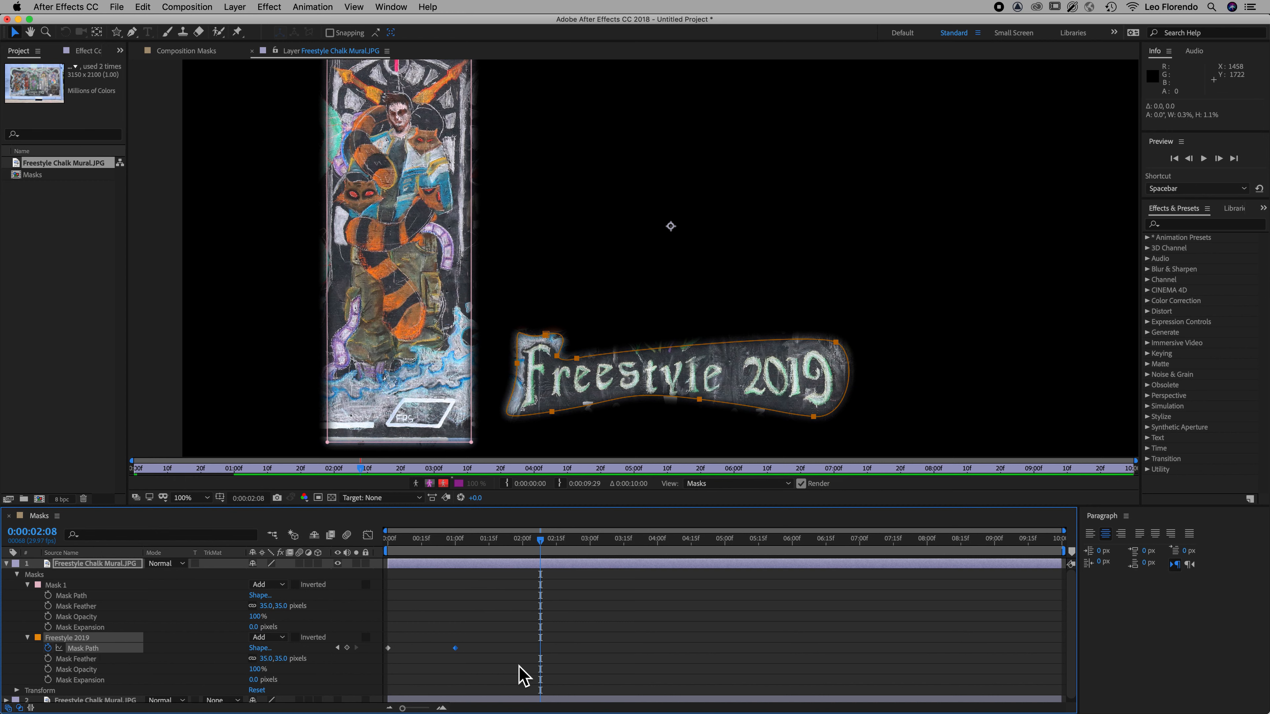
left_click(486, 660)
left_click_drag(493, 663, 371, 644)
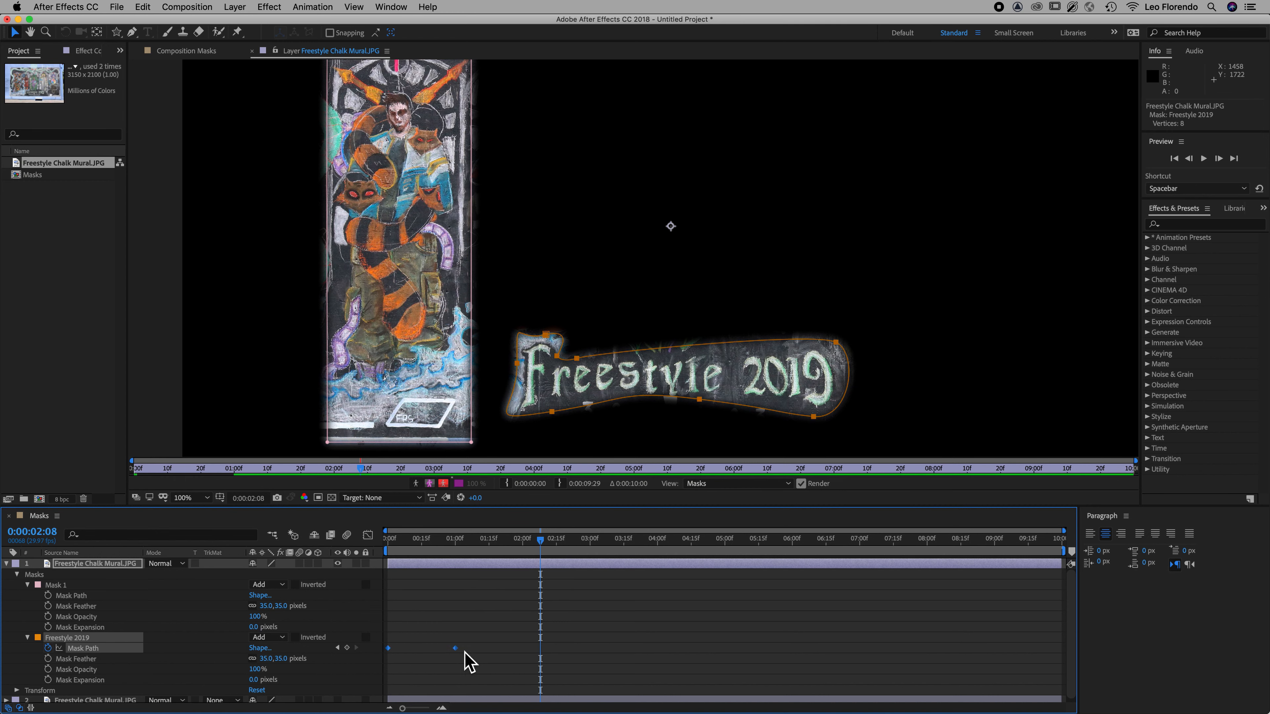
left_click_drag(459, 652, 392, 667)
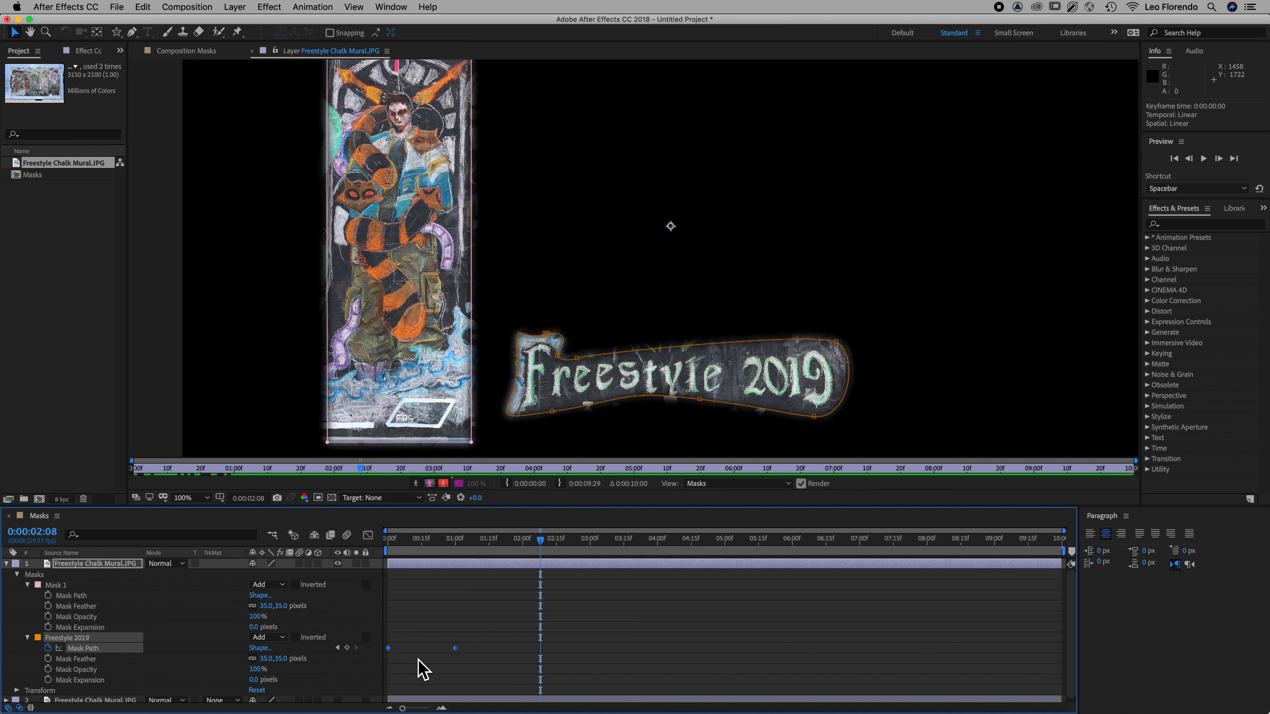
Collapse and hide the top mural layer with the second one visible, and show the Masks composition with nothing selected
left_click(6, 564)
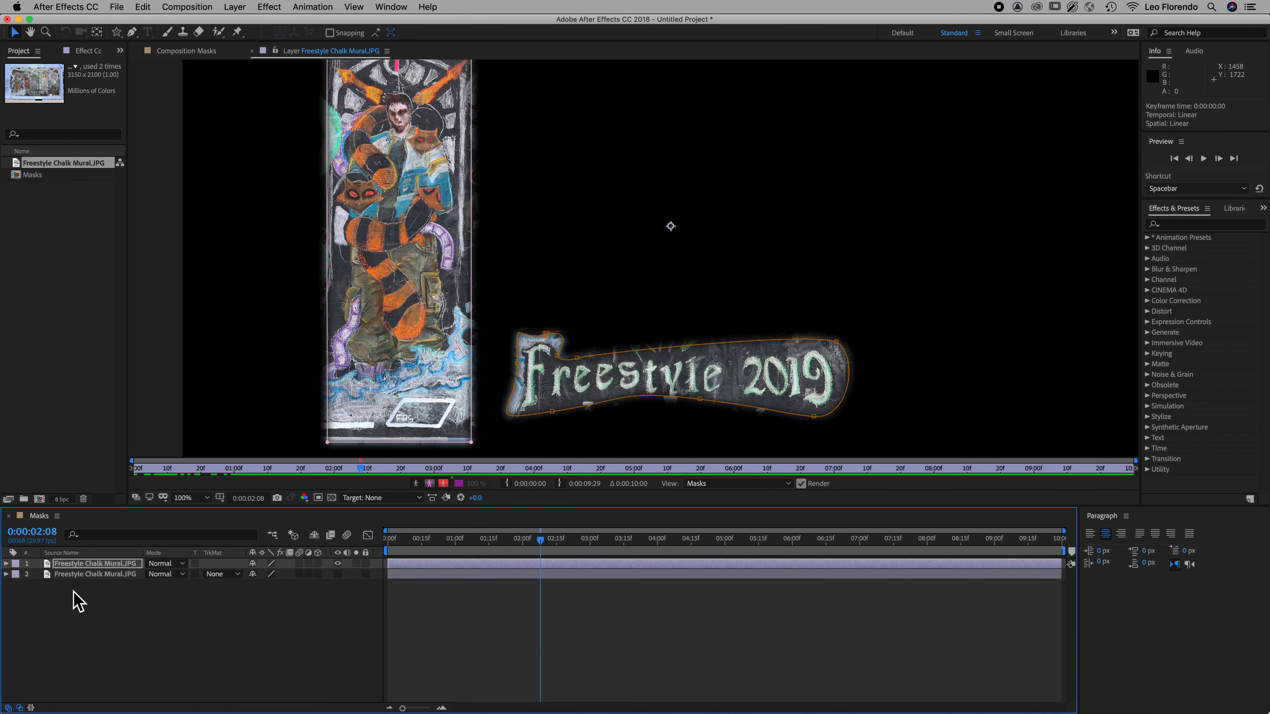
left_click(338, 563)
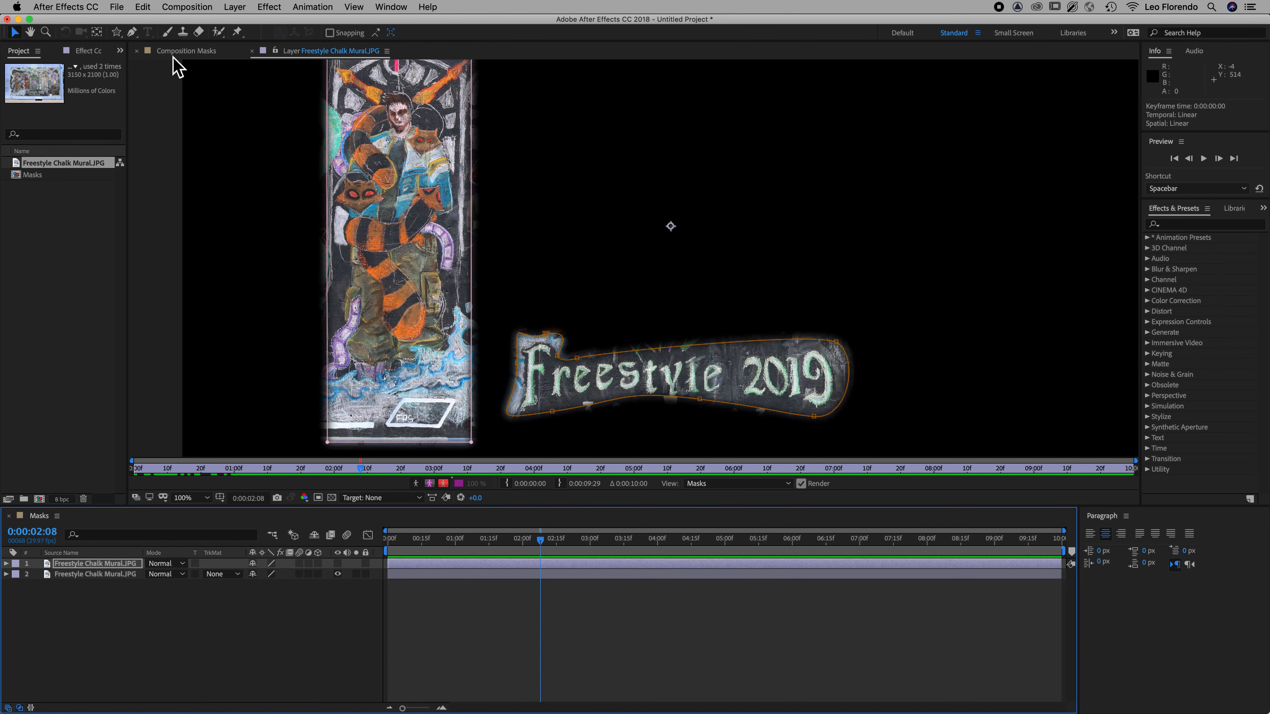
left_click(185, 52)
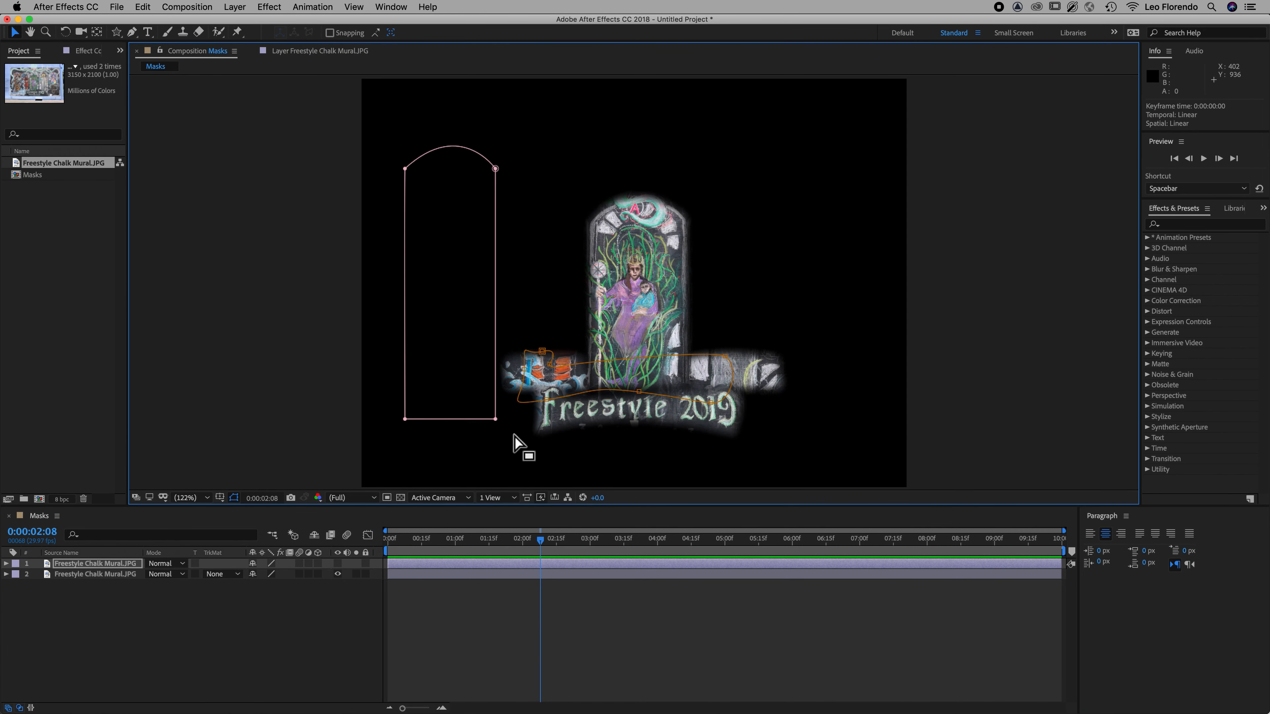
left_click(159, 637)
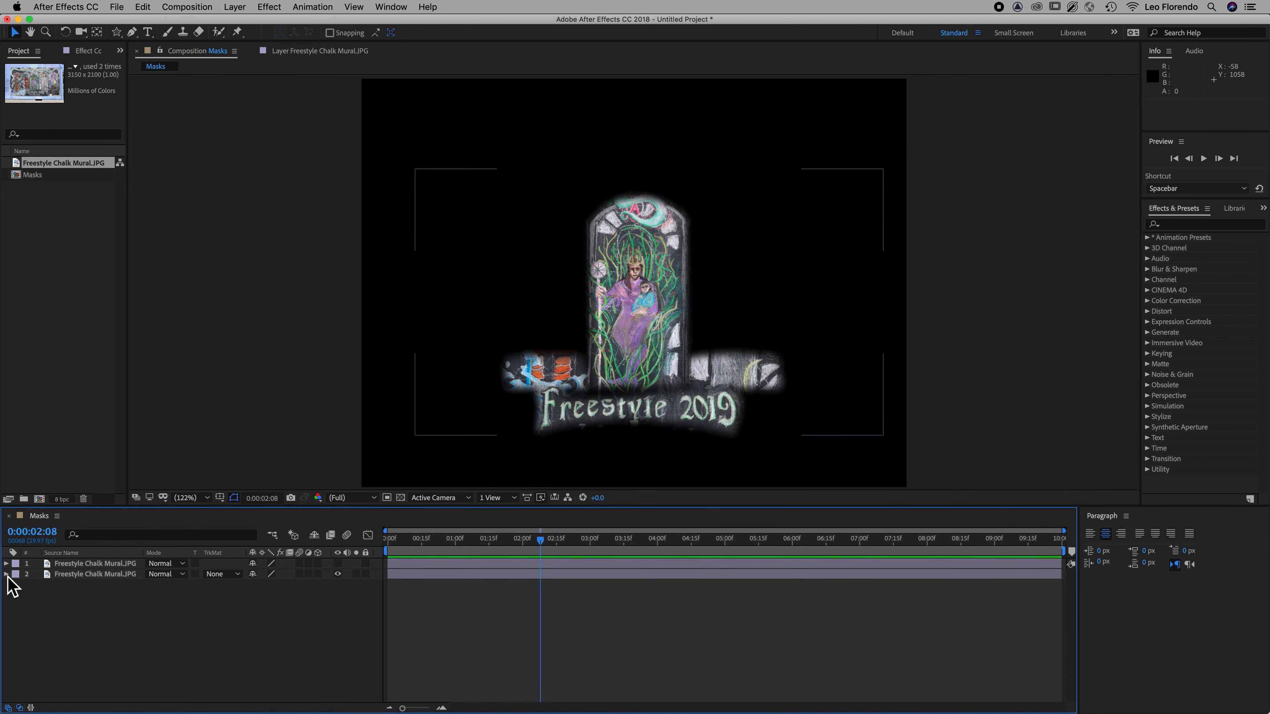
Reveal the keyframed Mask Path properties of all masks on the second mural layer
left_click(86, 575)
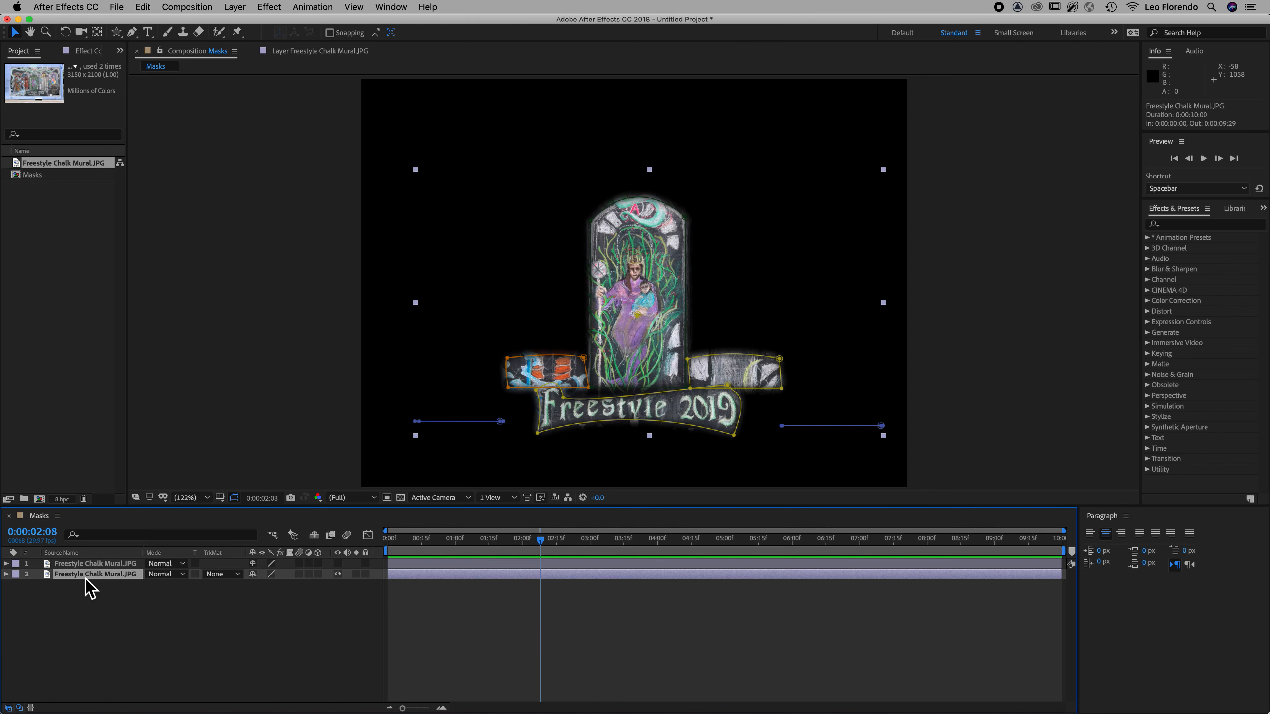
key("m")
scroll(141, 619, "down", 2)
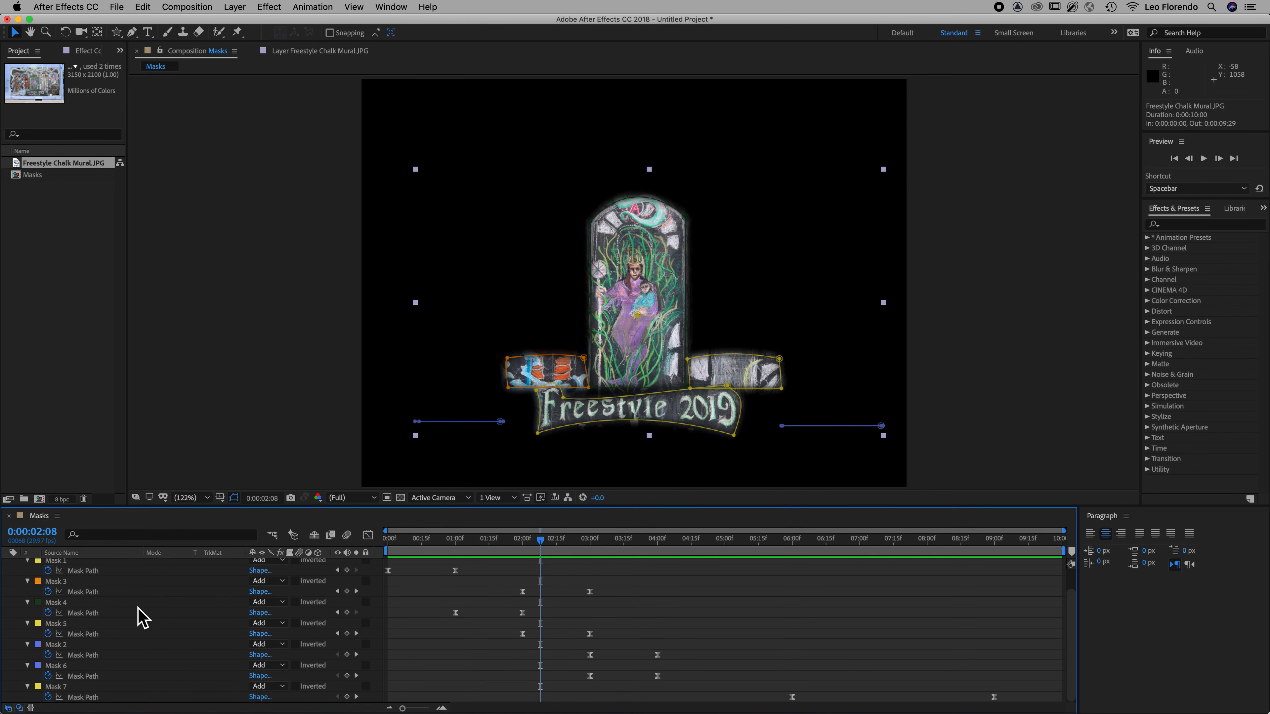
Examine Mask 1's lettering reveal on the second layer by scrubbing from 0:00:00:00 to 0:00:01:01
left_click_drag(546, 546, 382, 582)
left_click(71, 562)
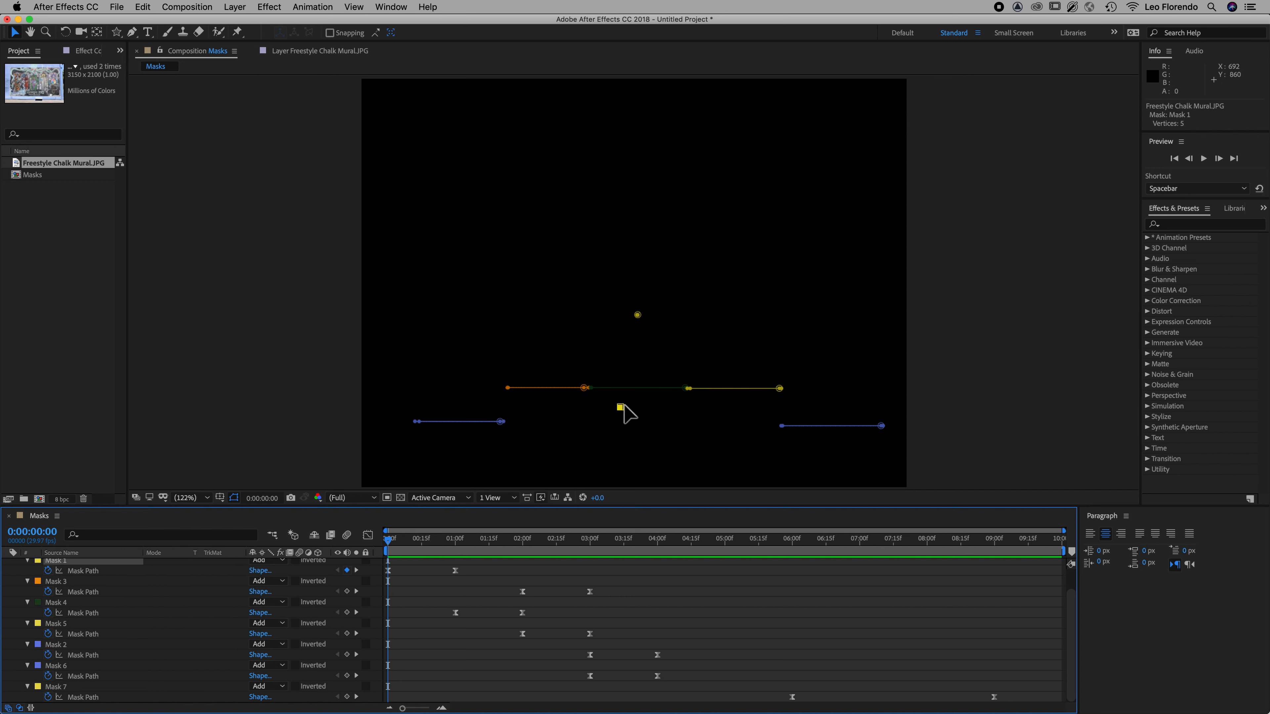
left_click_drag(392, 555, 458, 557)
left_click(487, 622)
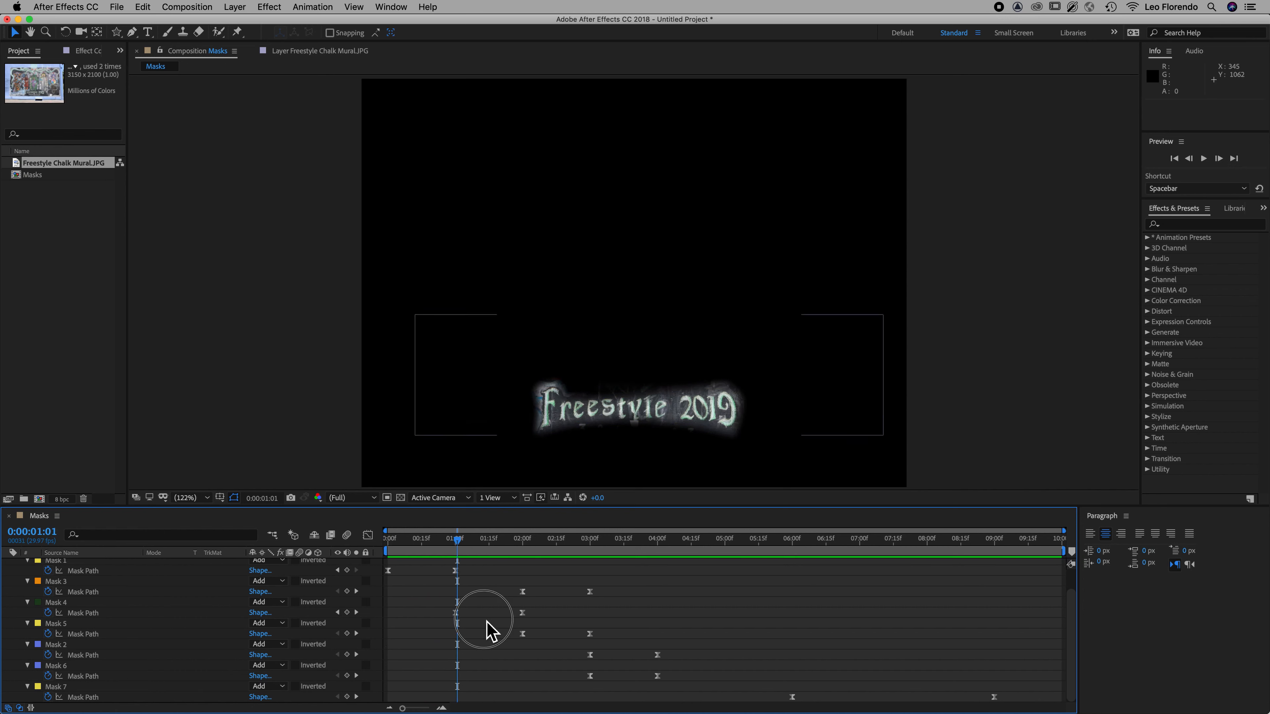
left_click(598, 354)
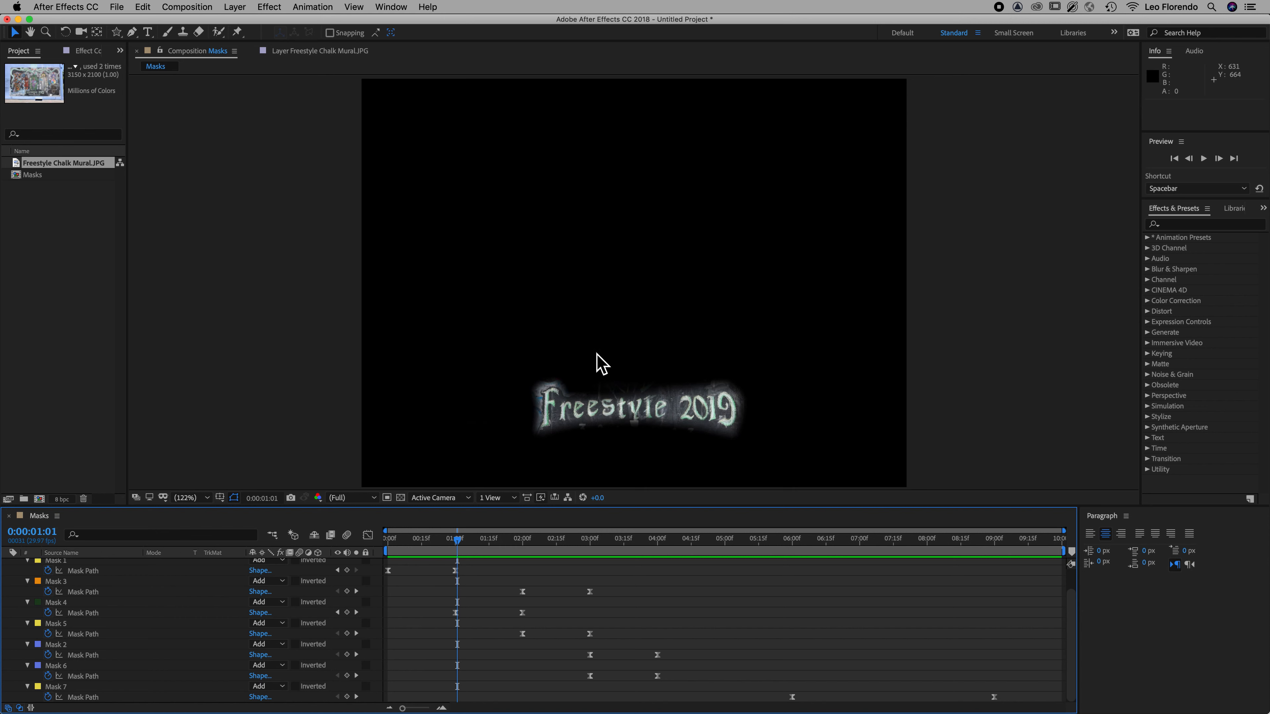
Scrub through the center, side and outer panel reveals to the last Mask 7 keyframe, and return to 0:00:00:00
left_click_drag(465, 551, 522, 553)
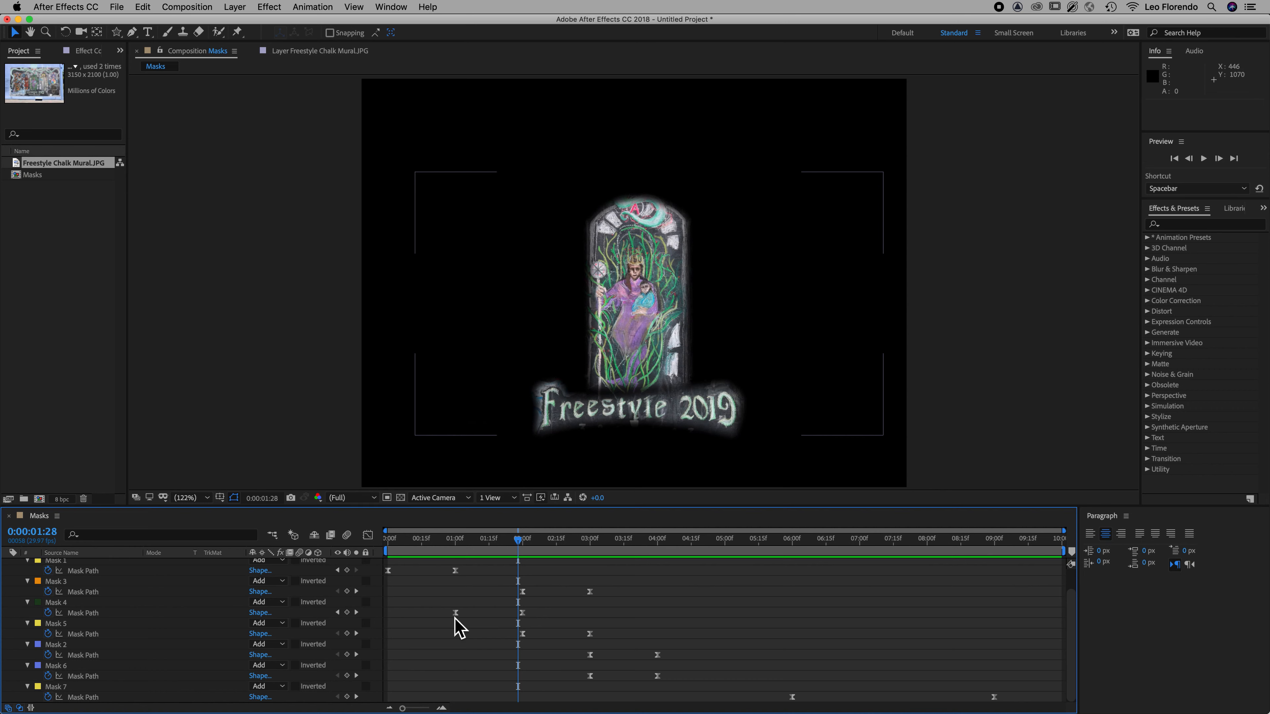
left_click_drag(527, 544, 623, 558)
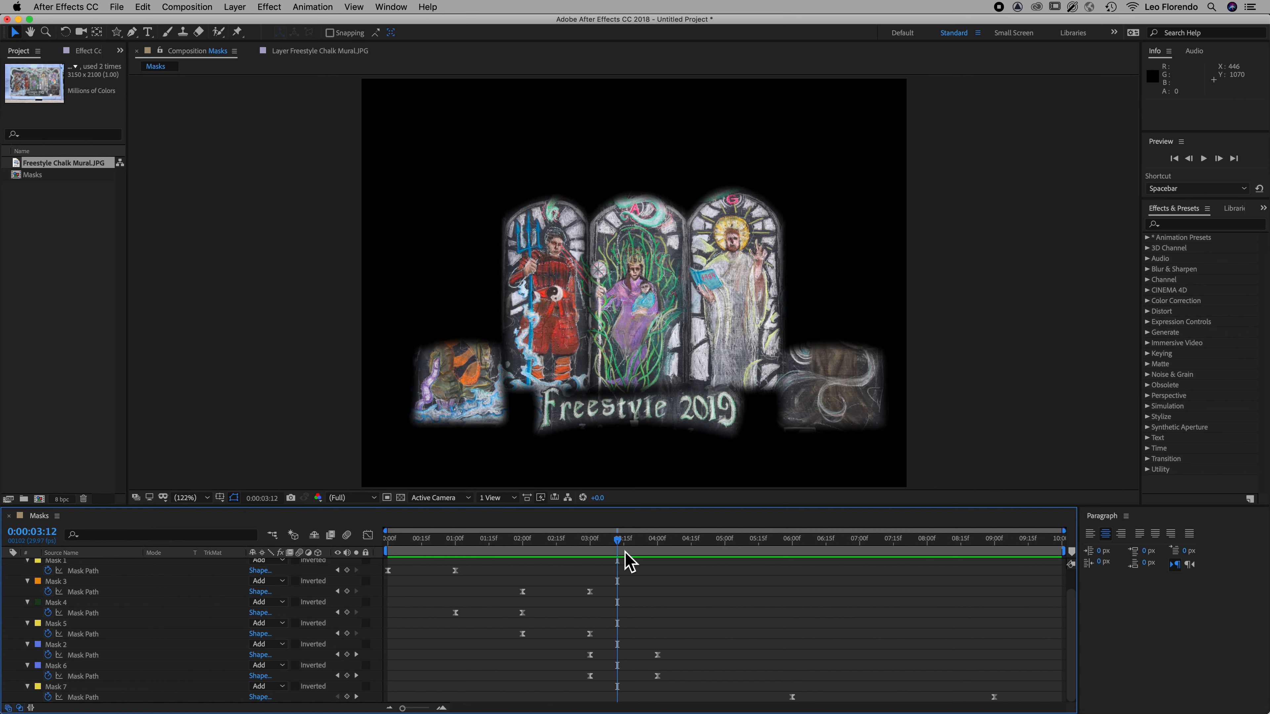
left_click_drag(623, 550, 1032, 608)
left_click_drag(1025, 542, 555, 582)
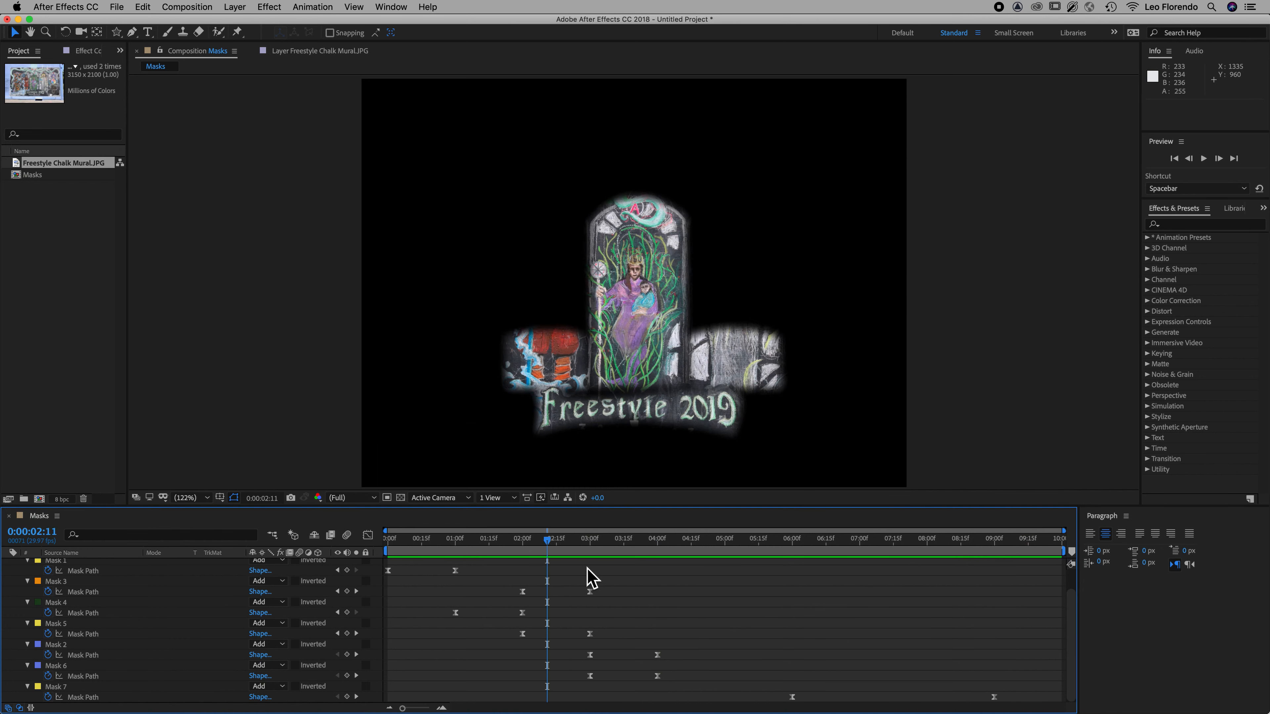
scroll(590, 581, "up", 2)
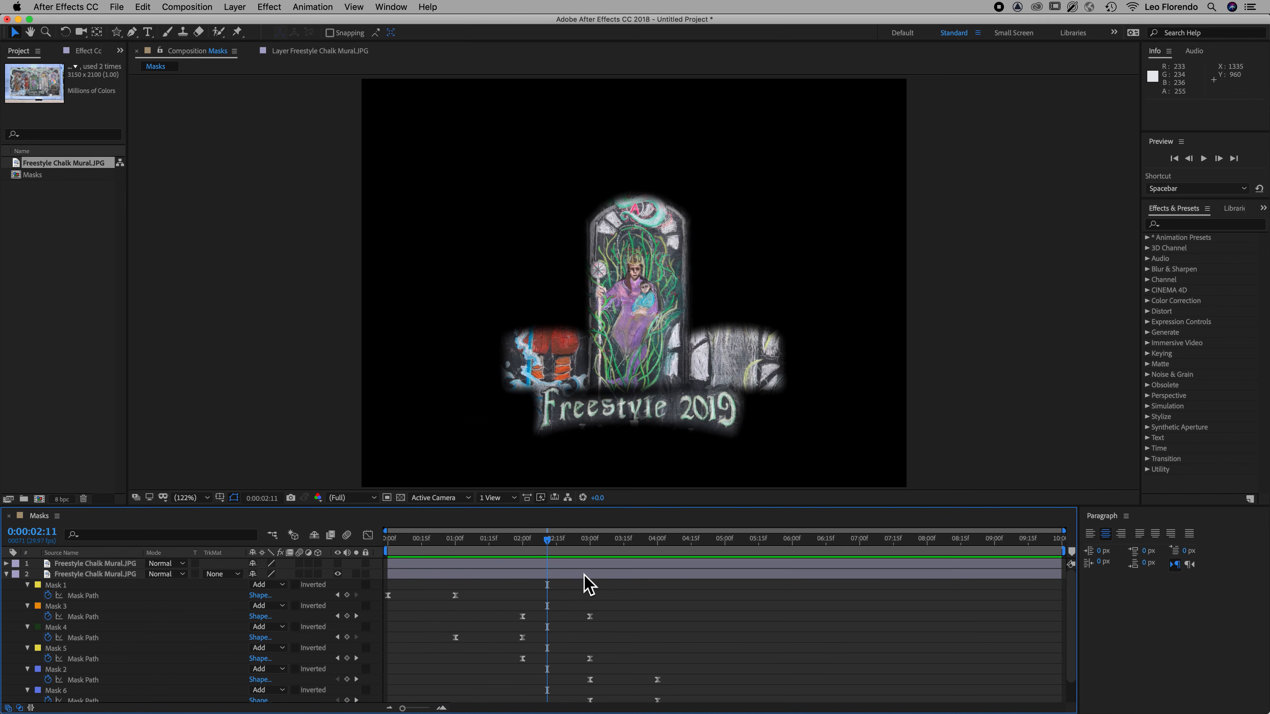
left_click_drag(555, 553, 383, 582)
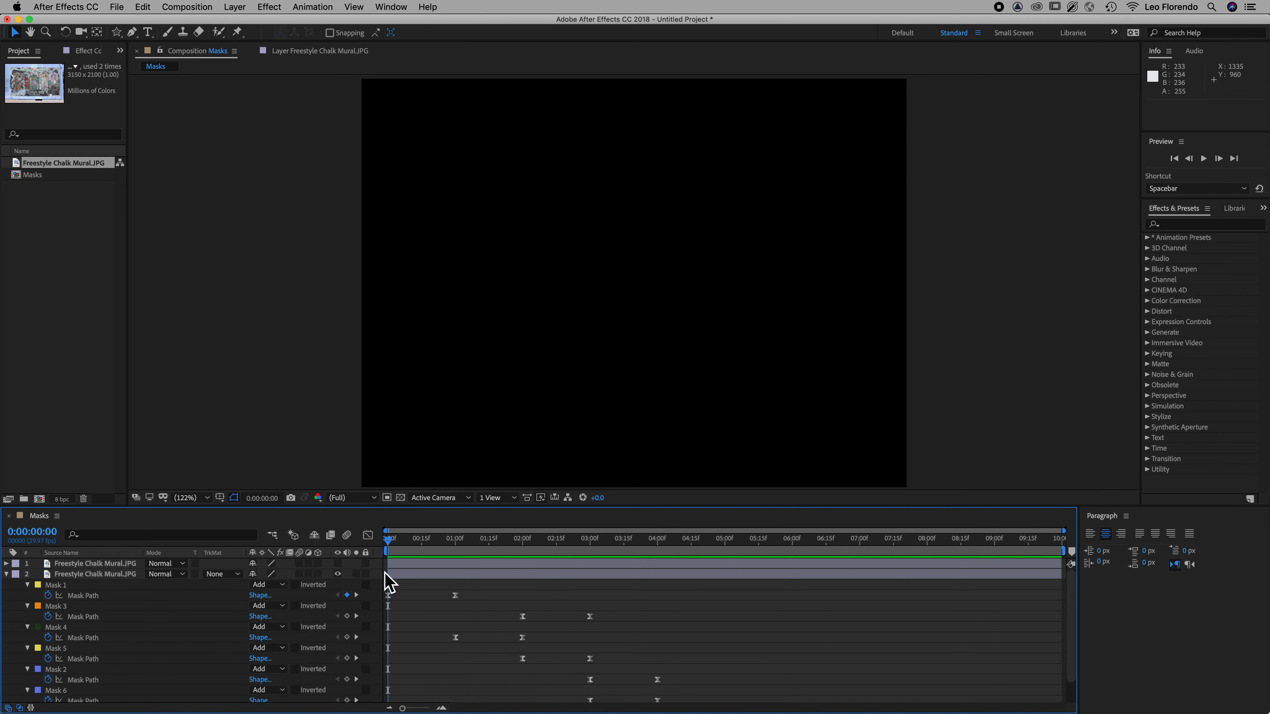